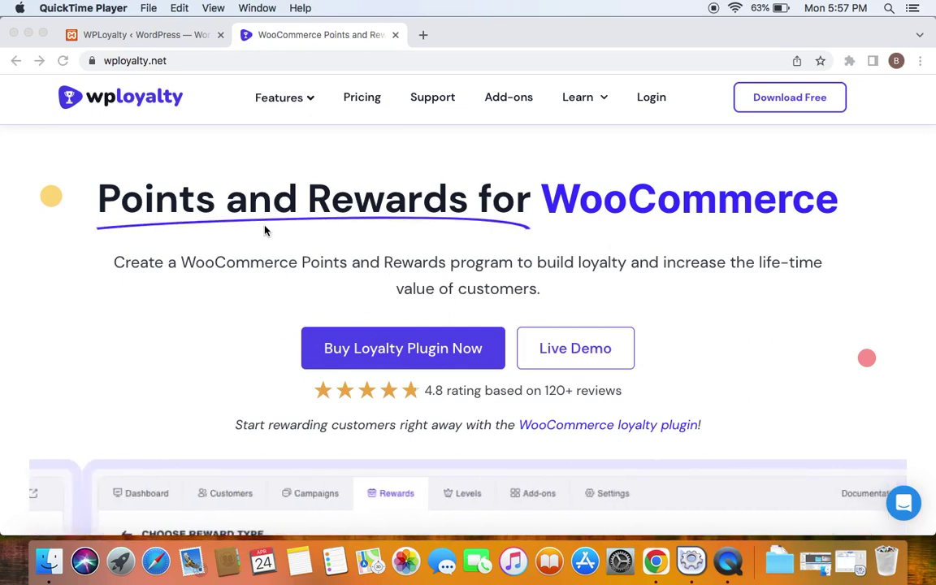
- In WPLoyalty Campaigns, start a new campaign and scroll to the Birthday card
left_click(187, 63)
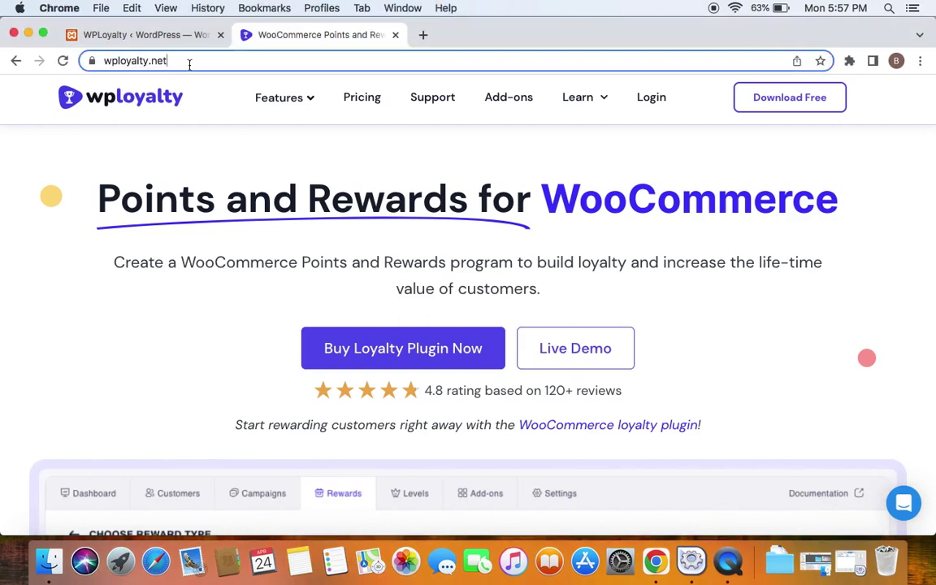
left_click(216, 163)
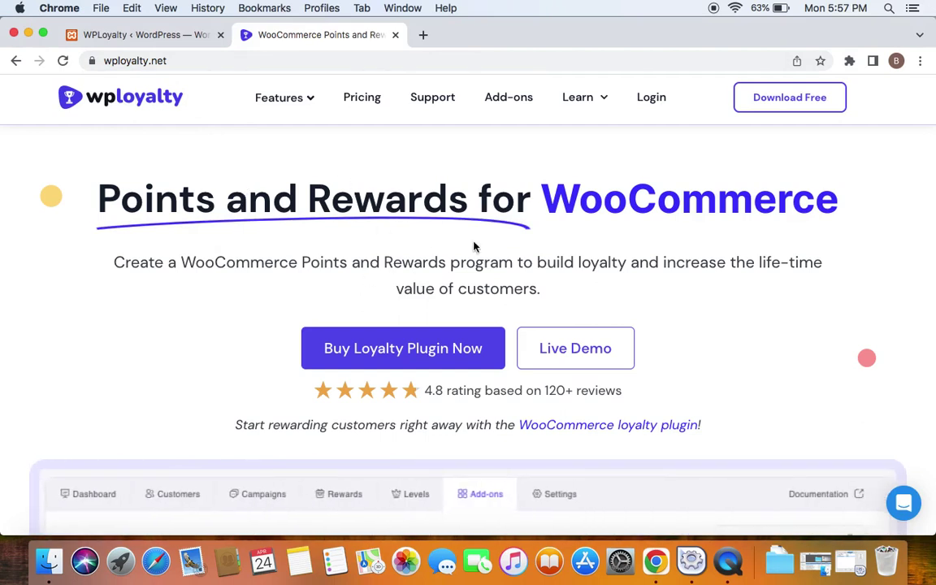
left_click(145, 34)
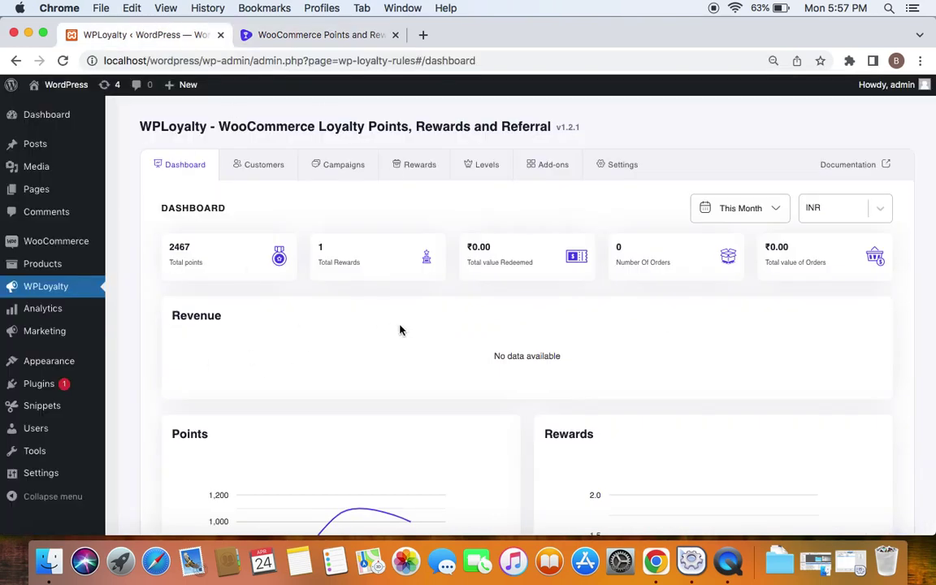
left_click(346, 166)
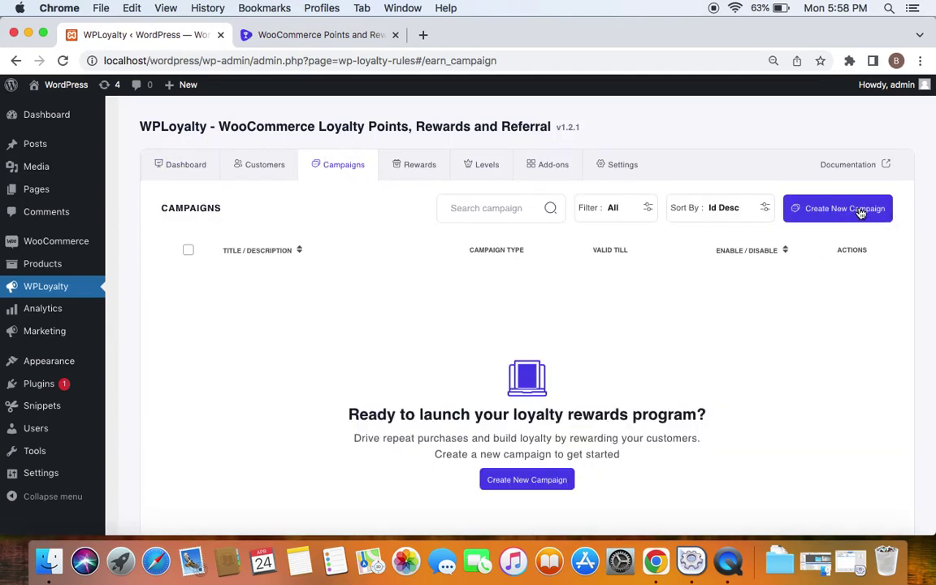
left_click(861, 210)
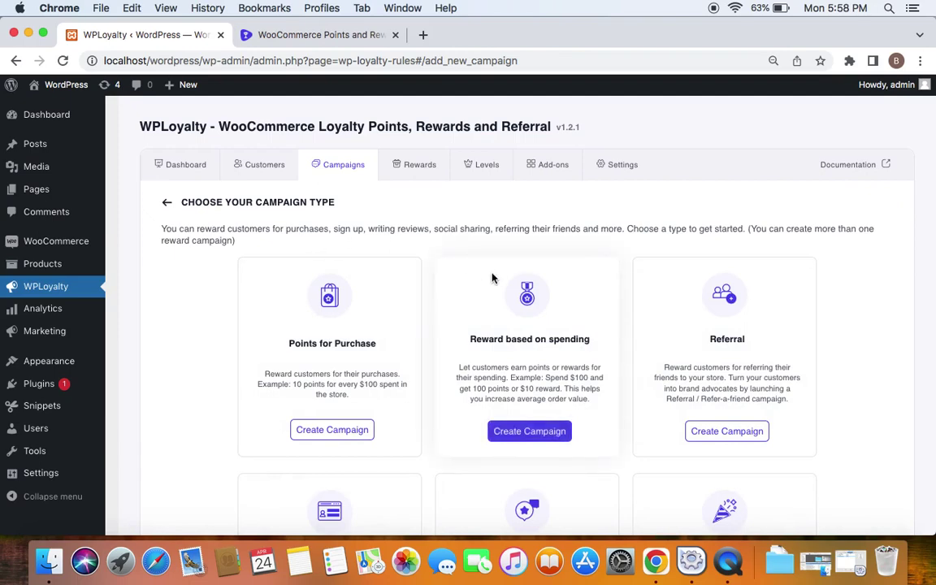
scroll(641, 351, "down", 5)
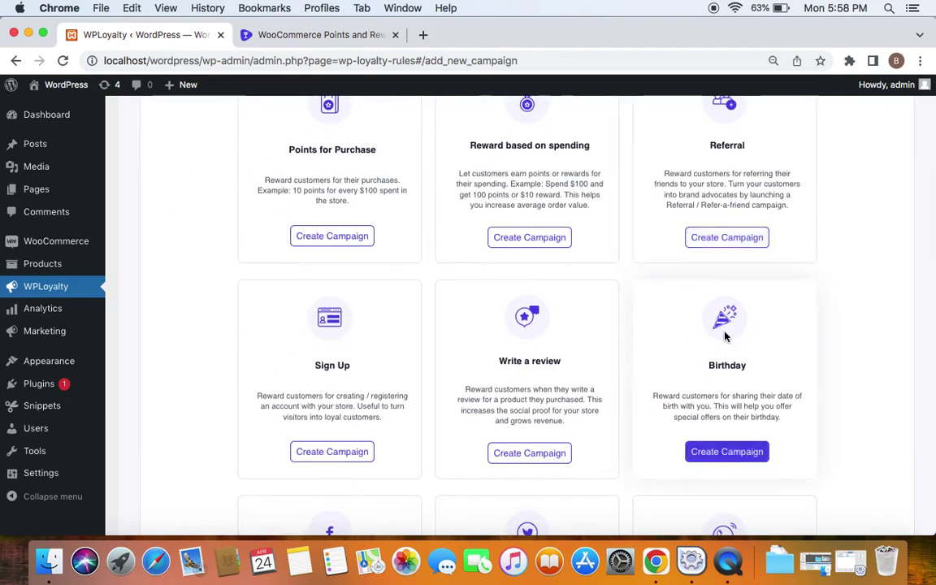
- Choose the Birthday campaign type and name it 'Earn 50 points for your birthday'
left_click(704, 451)
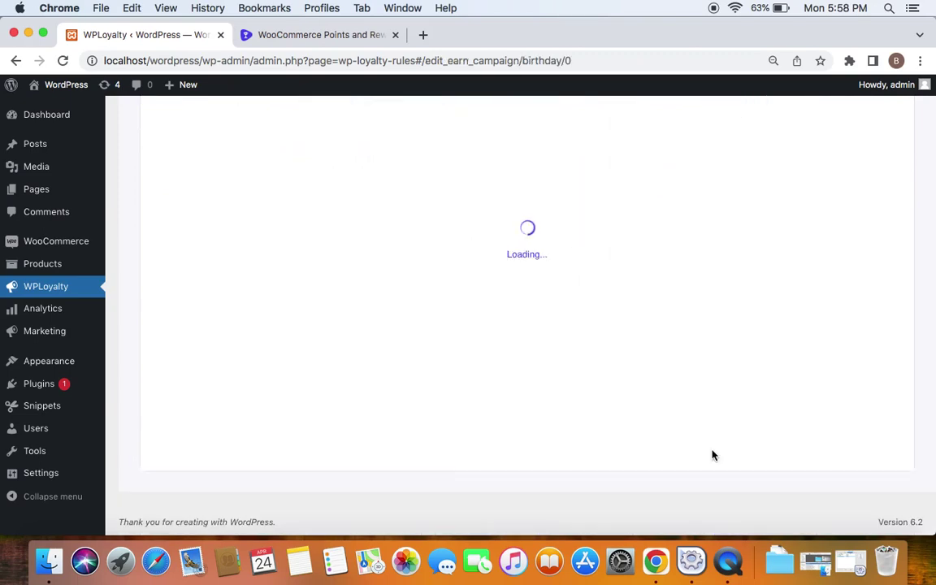
scroll(712, 455, "up", 5)
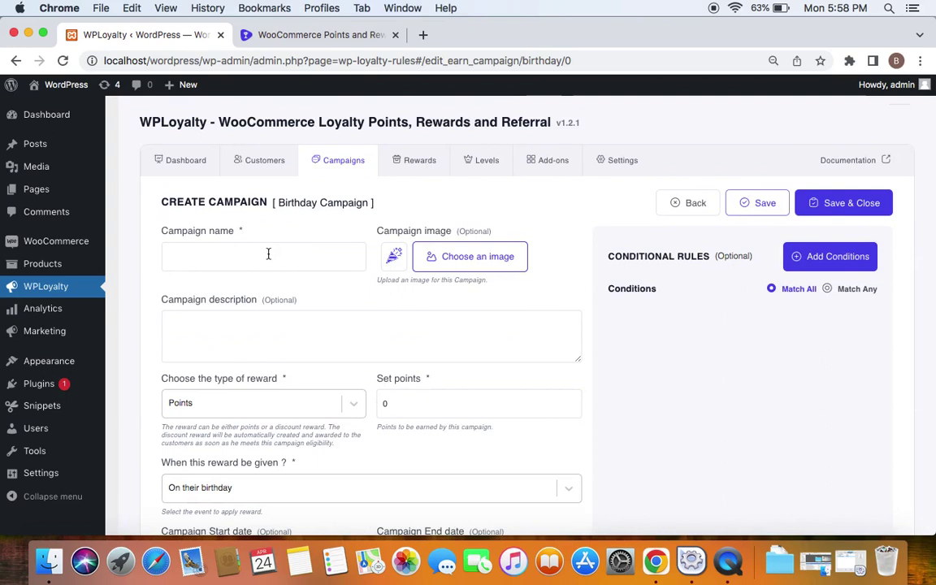
left_click(268, 253)
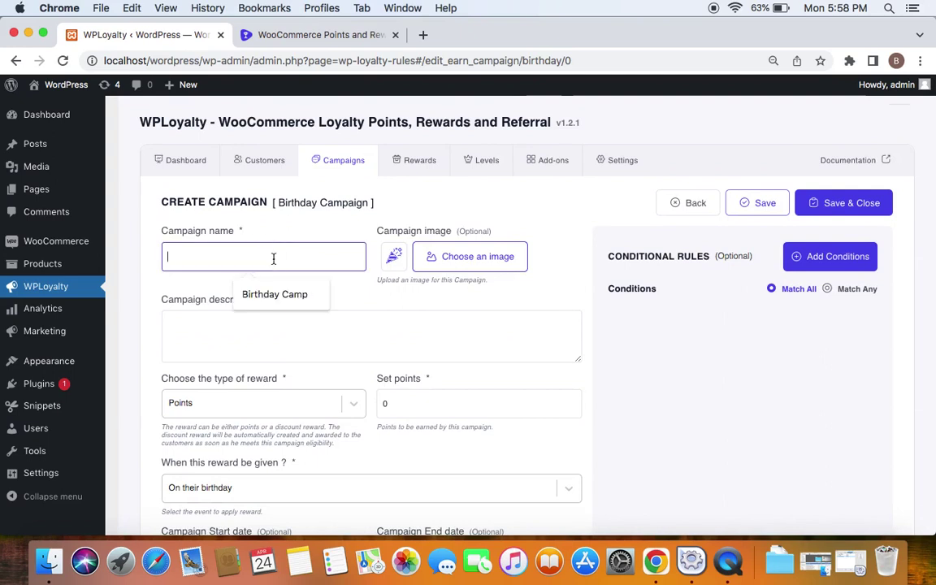
type("Ear")
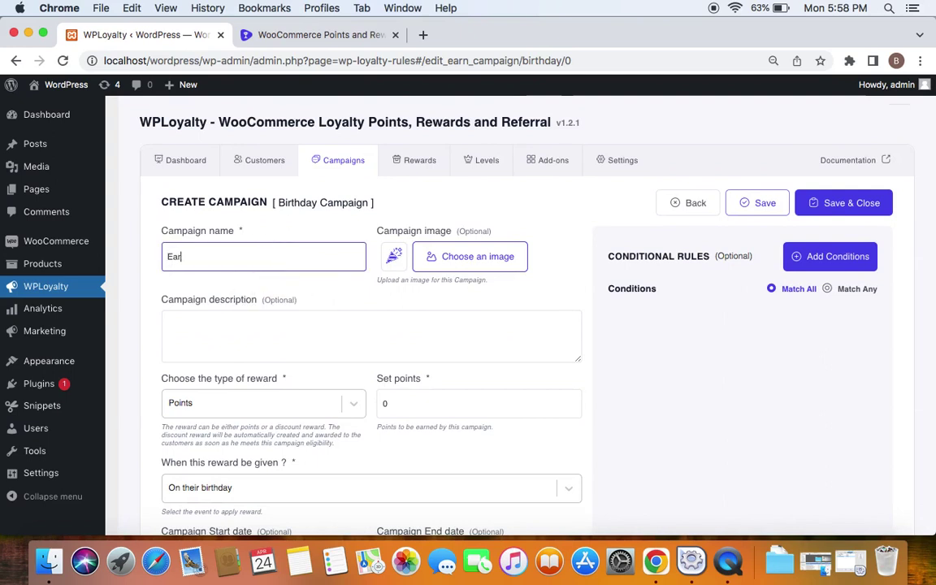
type("n 50 poin")
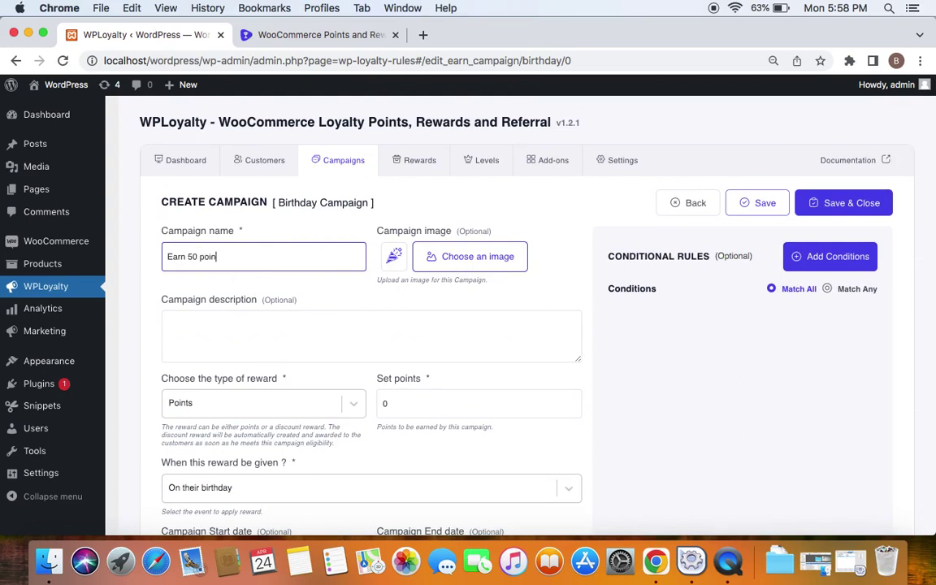
type("ts for your birthday")
- Enter the description 'Earn 50 points for sharing you birthday with us'
left_click(310, 323)
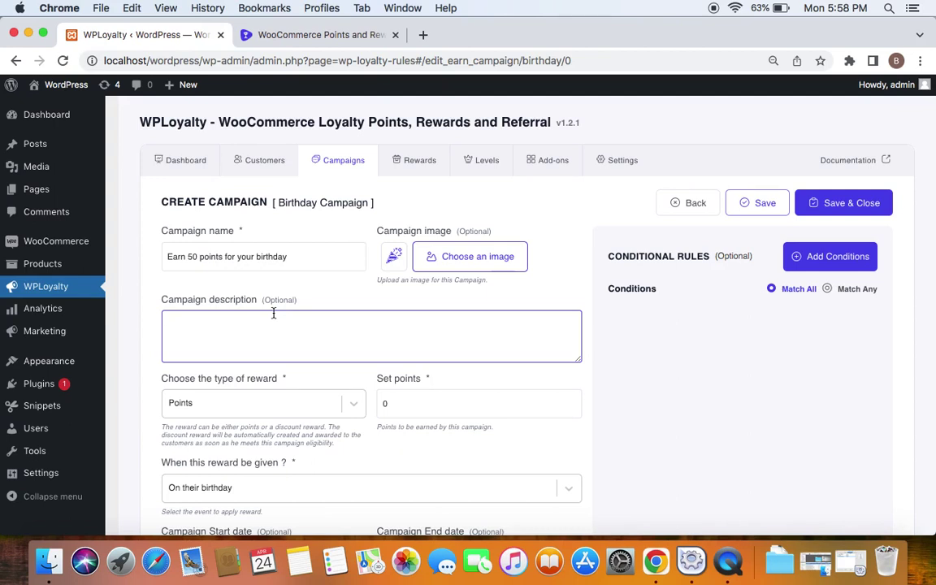
type("Earn 50 points for")
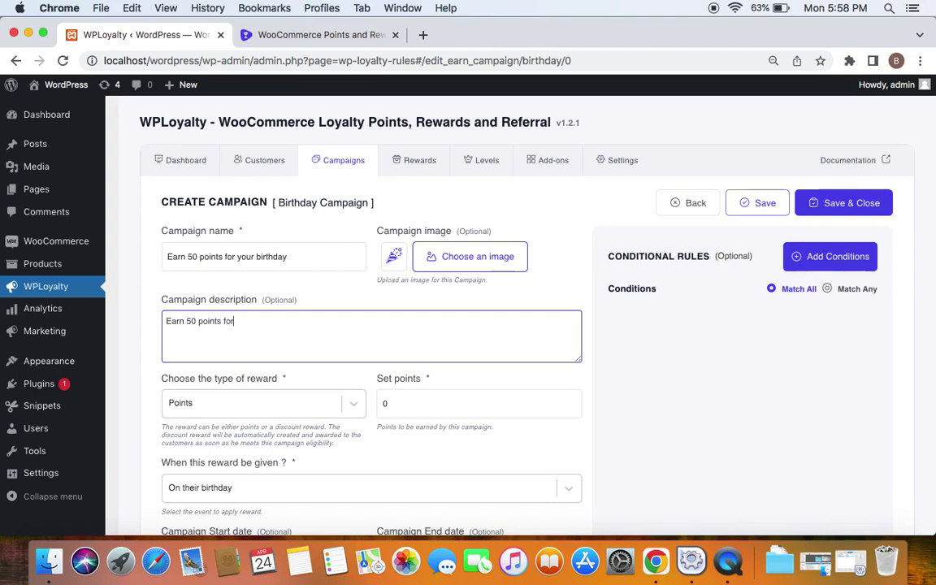
type(" sharing you birthday with us!")
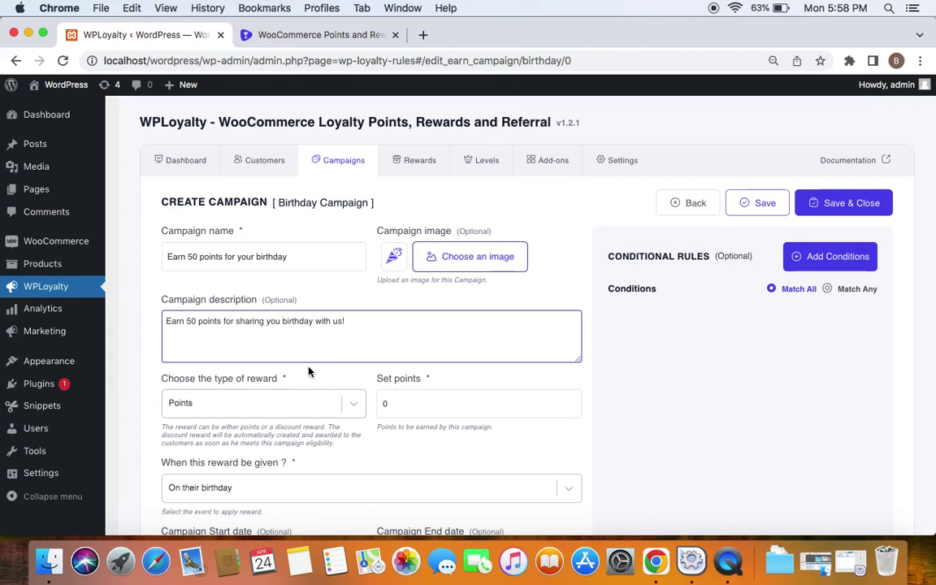
left_click(309, 371)
scroll(309, 370, "down", 2)
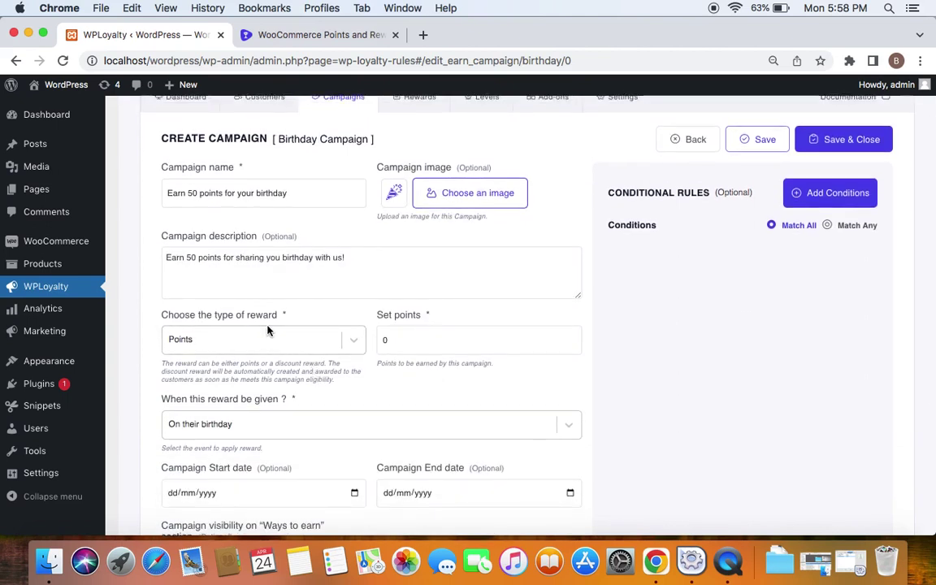
- Keep Points as the reward type and change the points awarded from 0 to 50
left_click(351, 340)
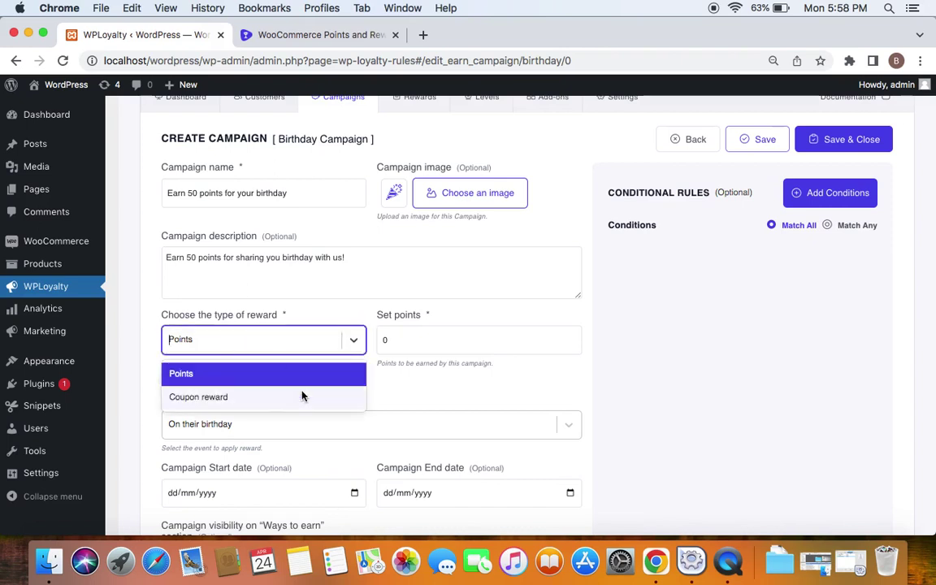
left_click(339, 376)
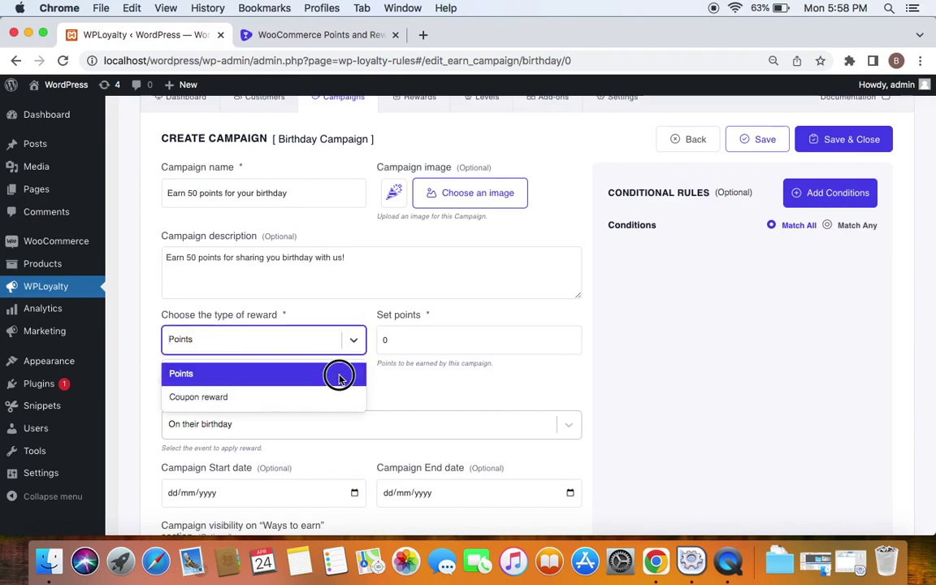
left_click(428, 340)
key("BackSpace")
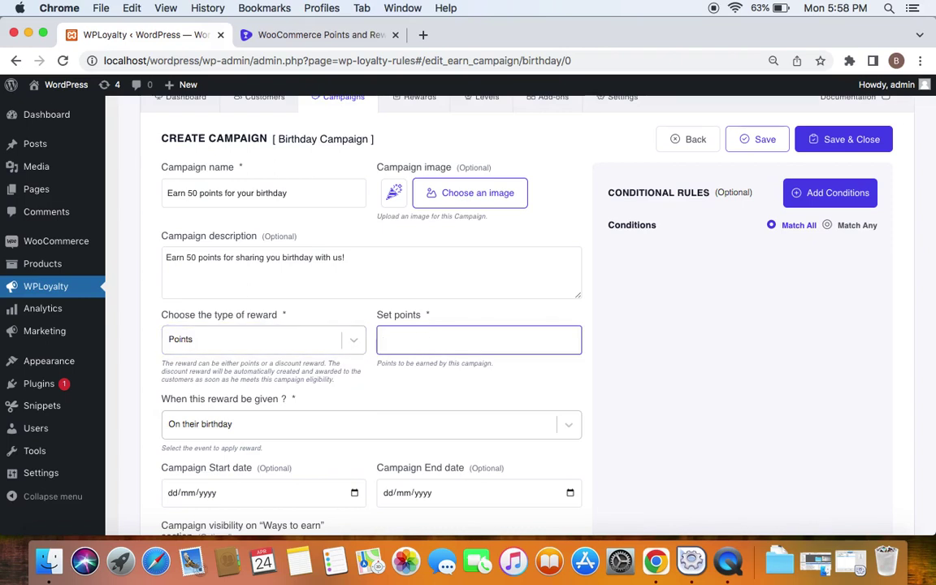
type("50")
left_click(439, 364)
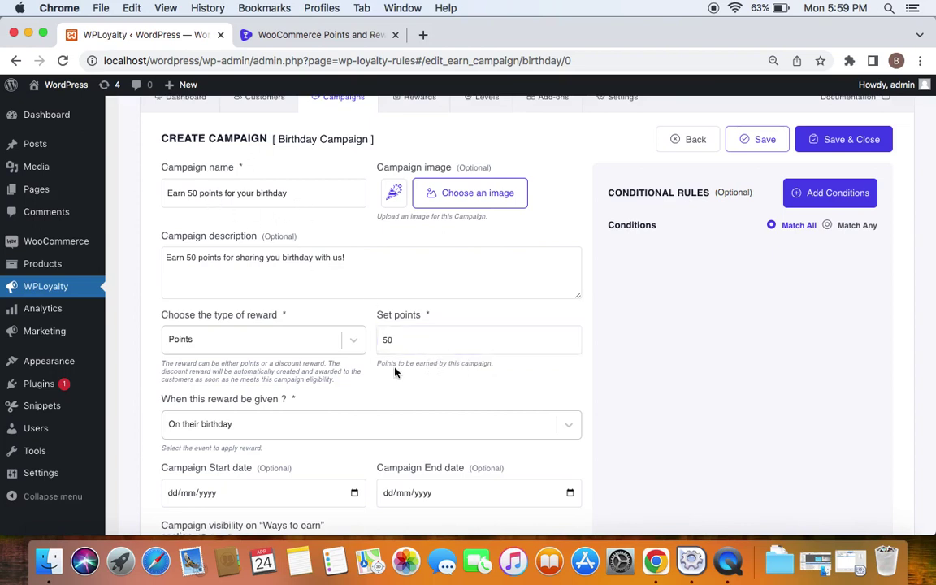
scroll(329, 379, "down", 2)
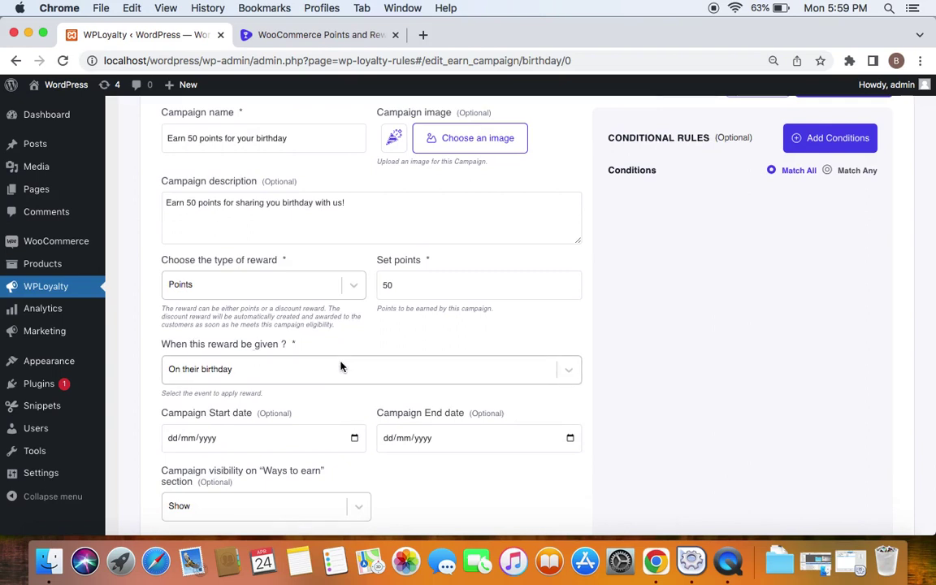
- Set the reward to be given 'On their birthday' instead of when a date is provided
left_click(568, 369)
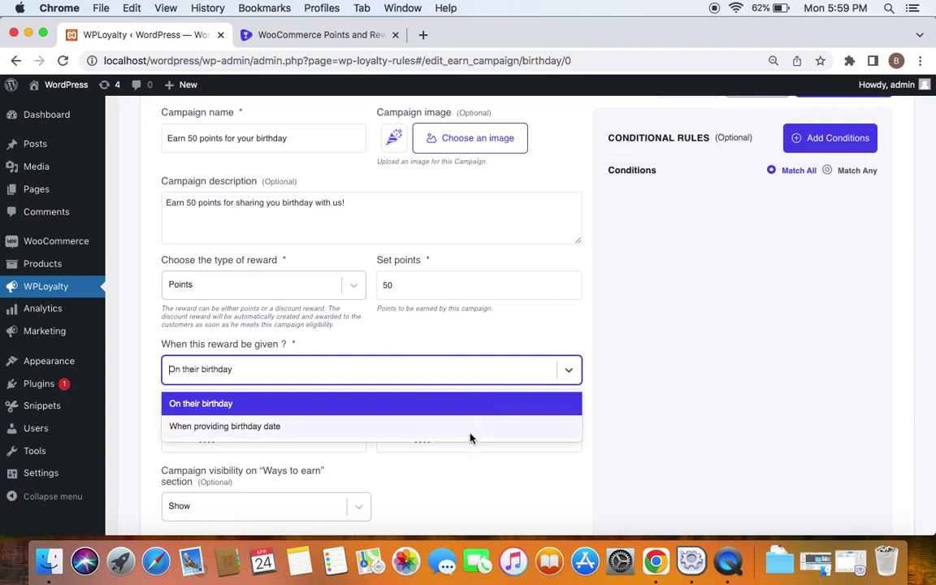
left_click(470, 437)
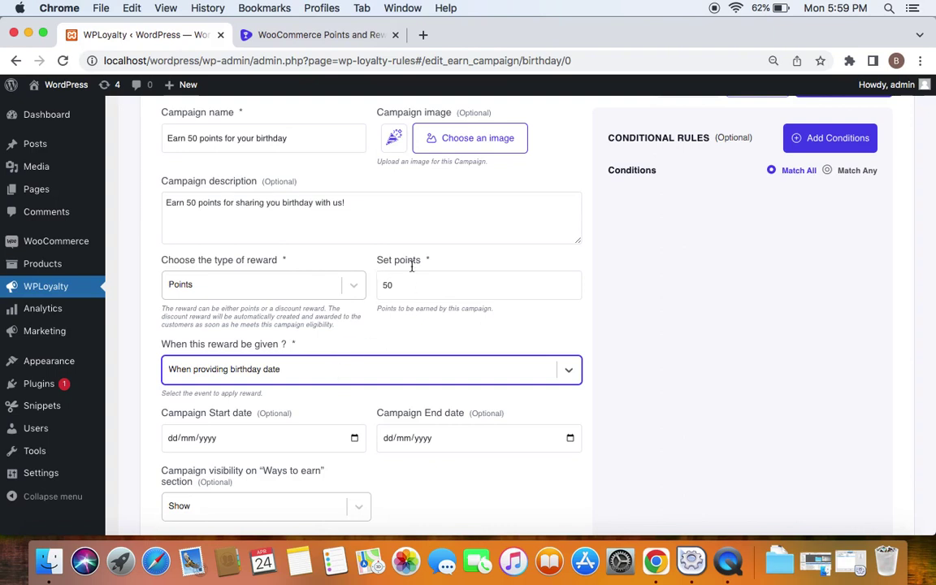
left_click(571, 376)
left_click(439, 403)
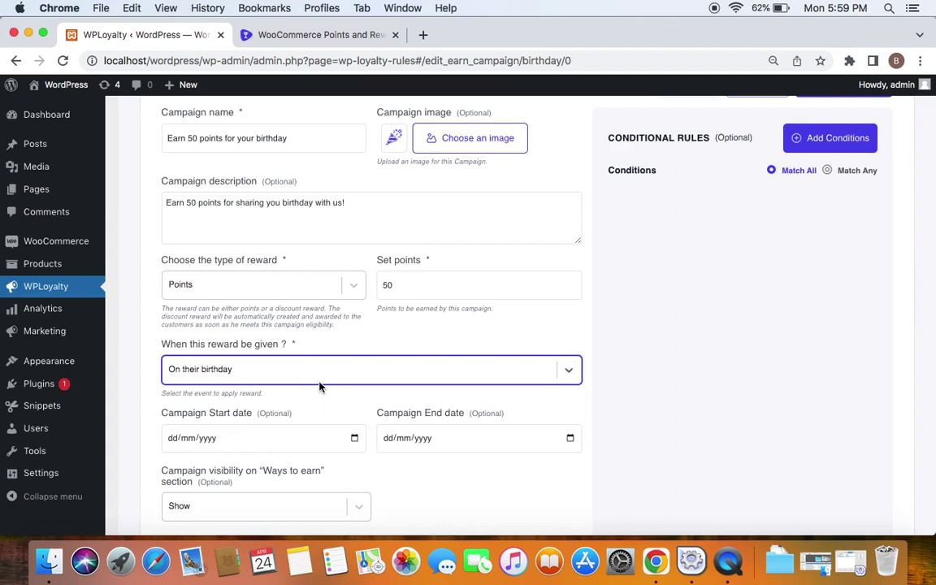
- Review the campaign form, leaving start and end dates empty and visibility on Show
scroll(359, 395, "down", 2)
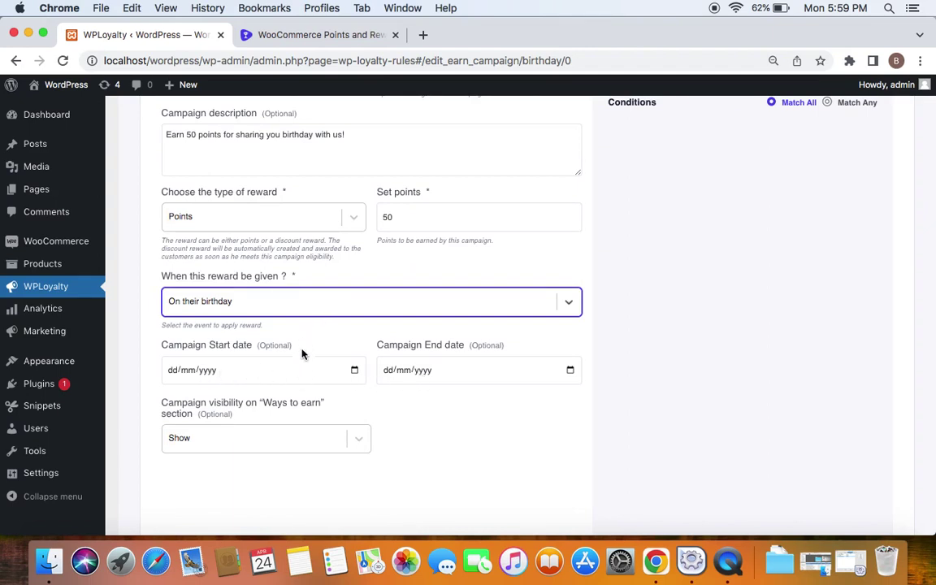
scroll(417, 323, "up", 4)
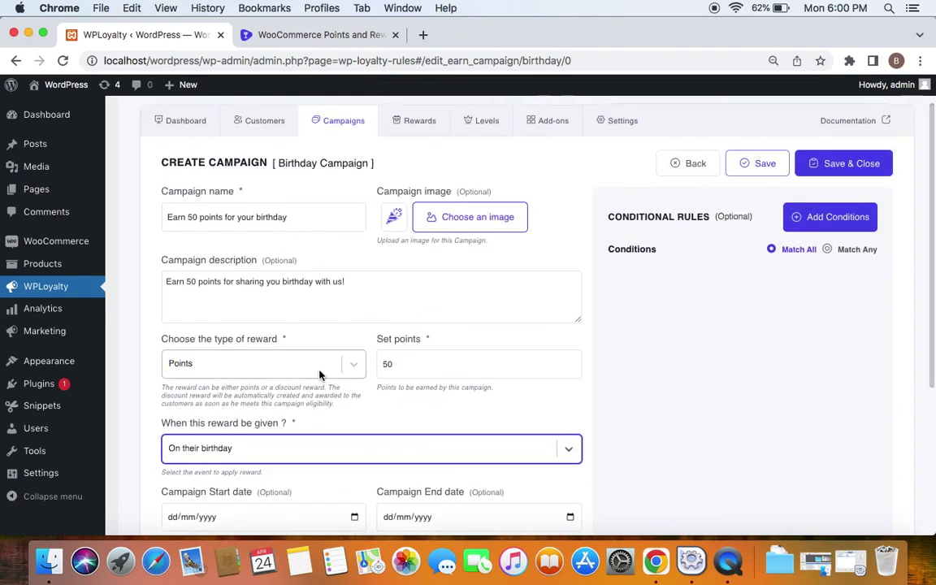
scroll(209, 372, "down", 5)
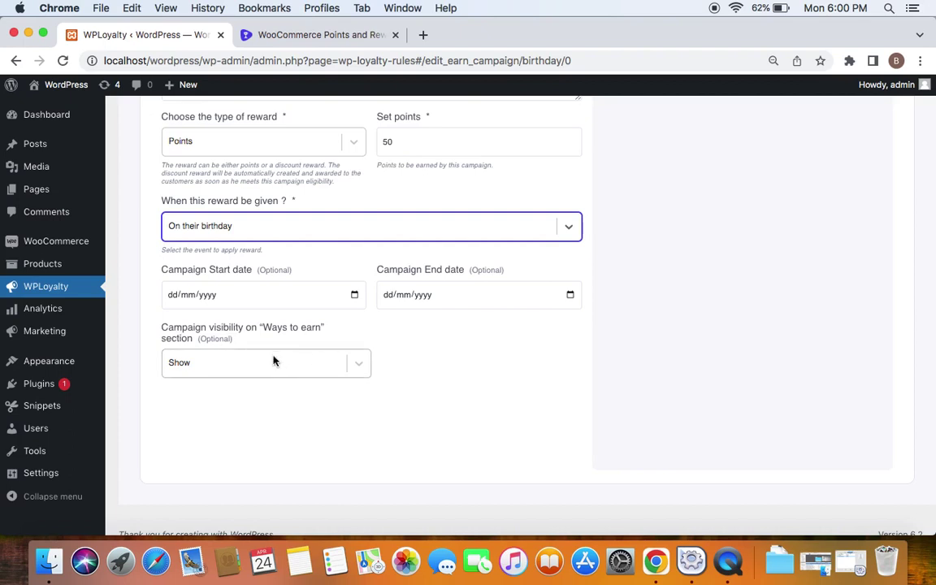
scroll(281, 370, "up", 2)
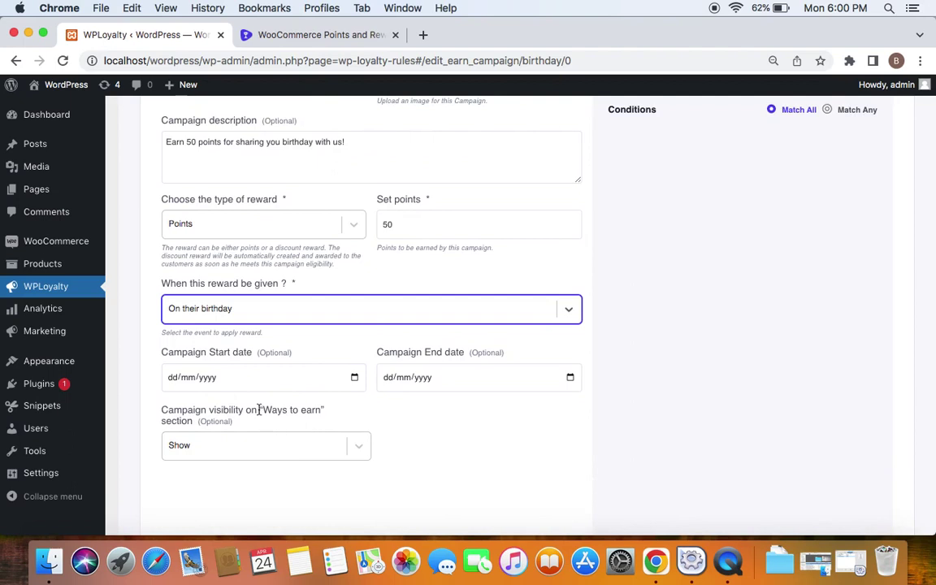
scroll(319, 406, "up", 1)
scroll(319, 407, "up", 2)
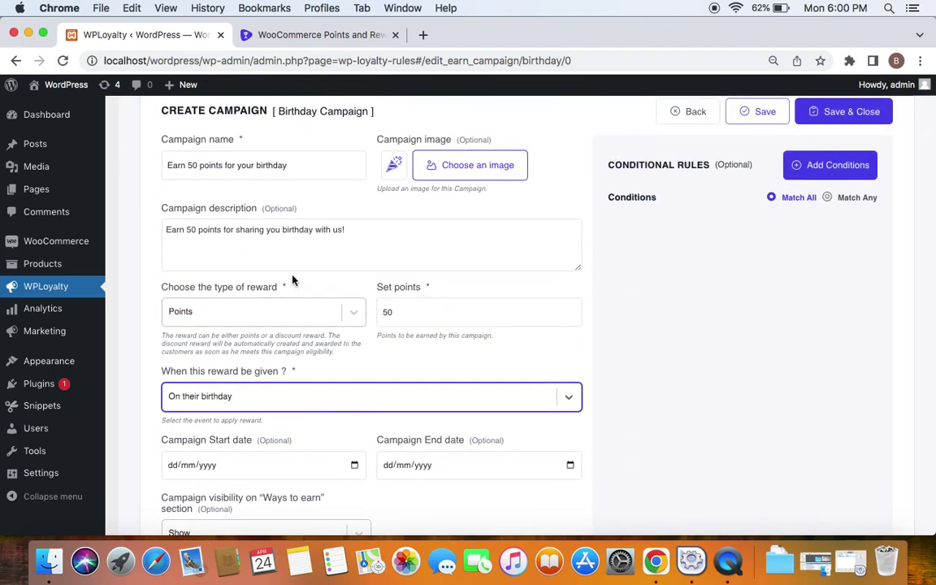
scroll(441, 379, "up", 2)
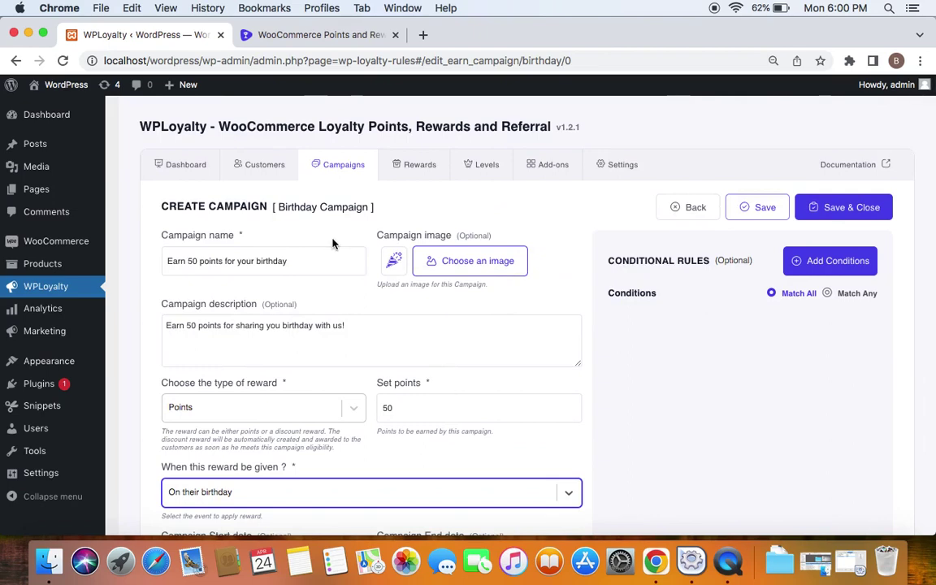
scroll(332, 243, "down", 1)
scroll(332, 243, "up", 1)
scroll(334, 245, "down", 5)
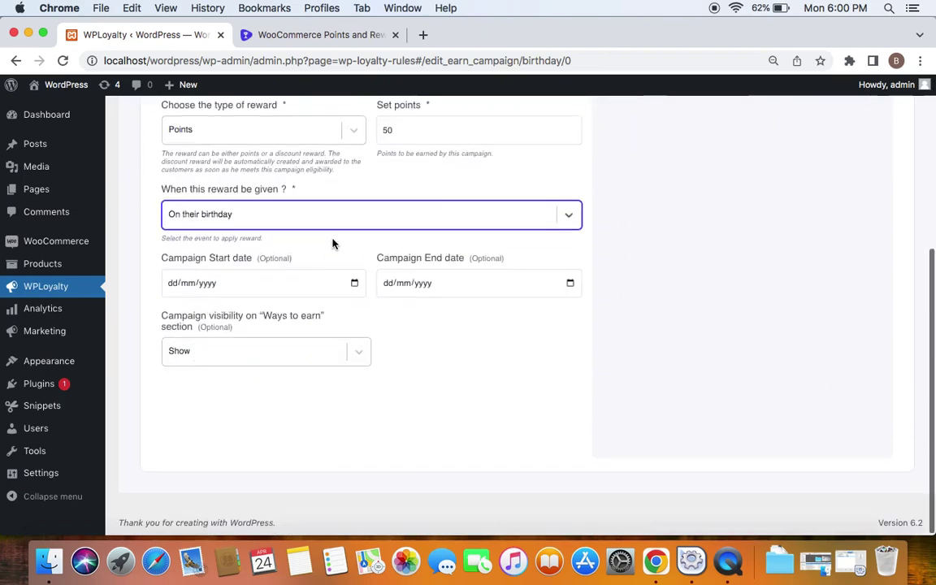
scroll(359, 378, "up", 6)
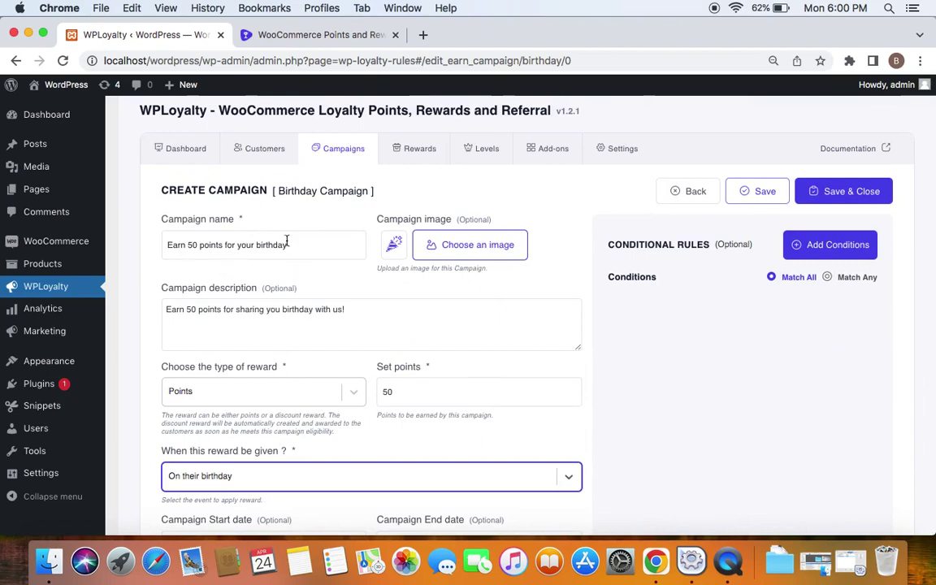
scroll(286, 242, "down", 5)
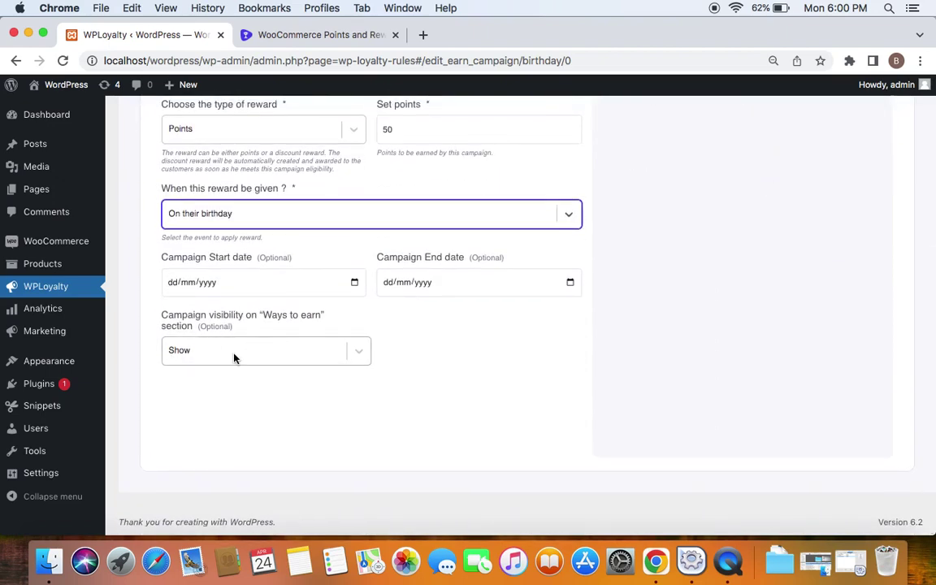
scroll(376, 345, "up", 4)
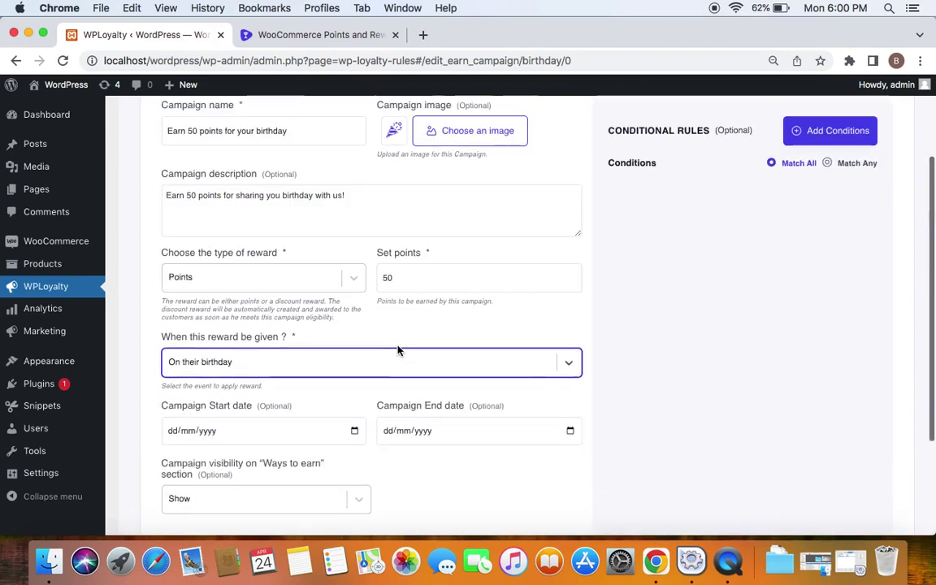
scroll(736, 233, "up", 3)
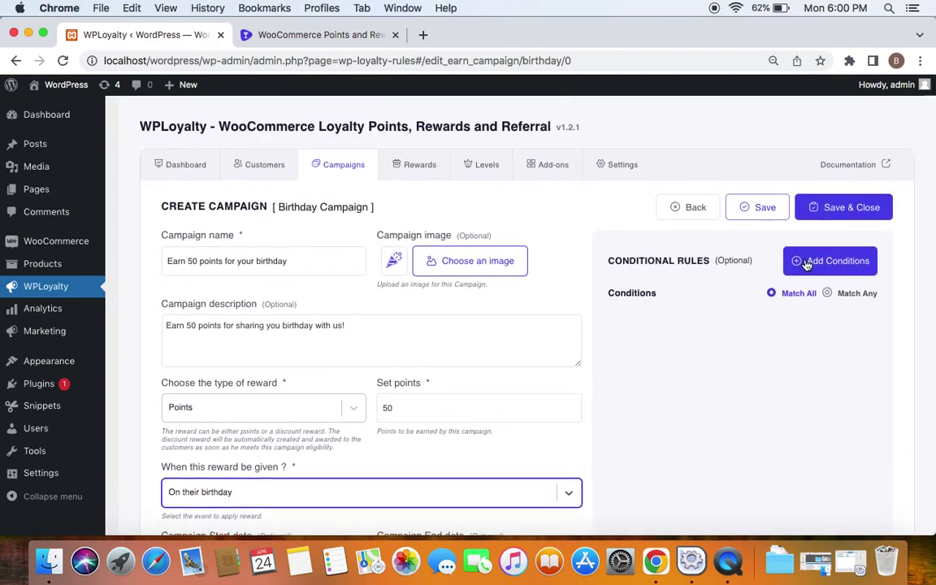
- Save and close the birthday campaign without adding any conditions
left_click(806, 261)
scroll(660, 335, "down", 2)
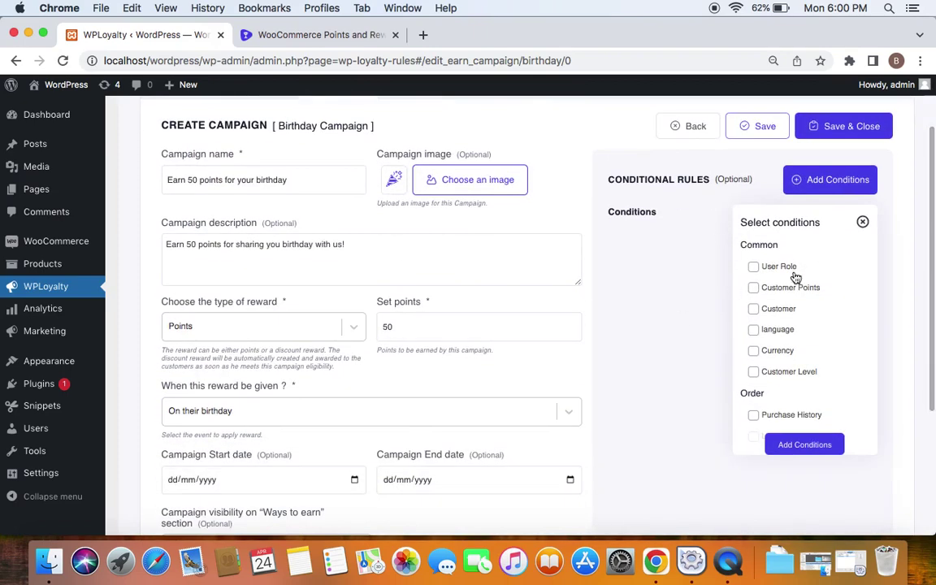
scroll(793, 276, "down", 1)
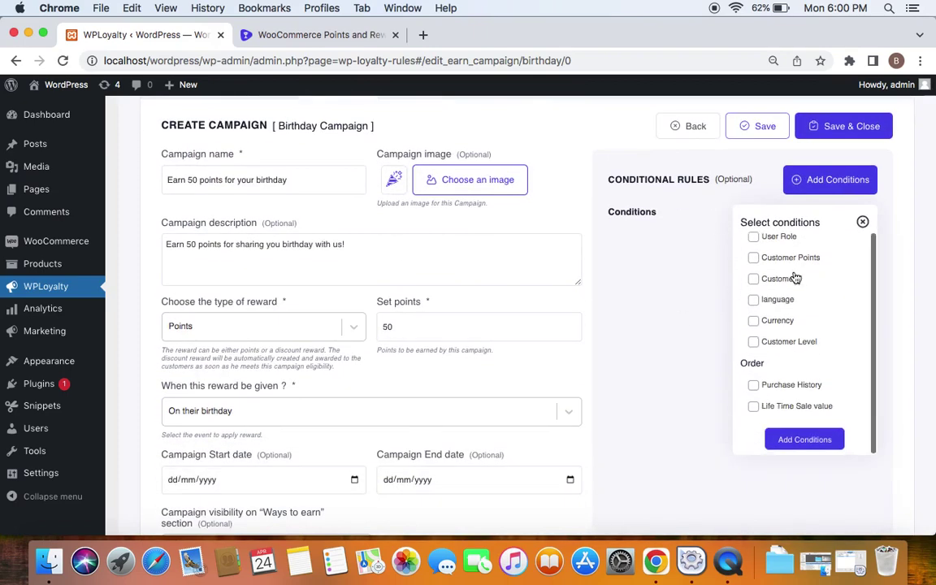
left_click(862, 222)
scroll(812, 235, "up", 2)
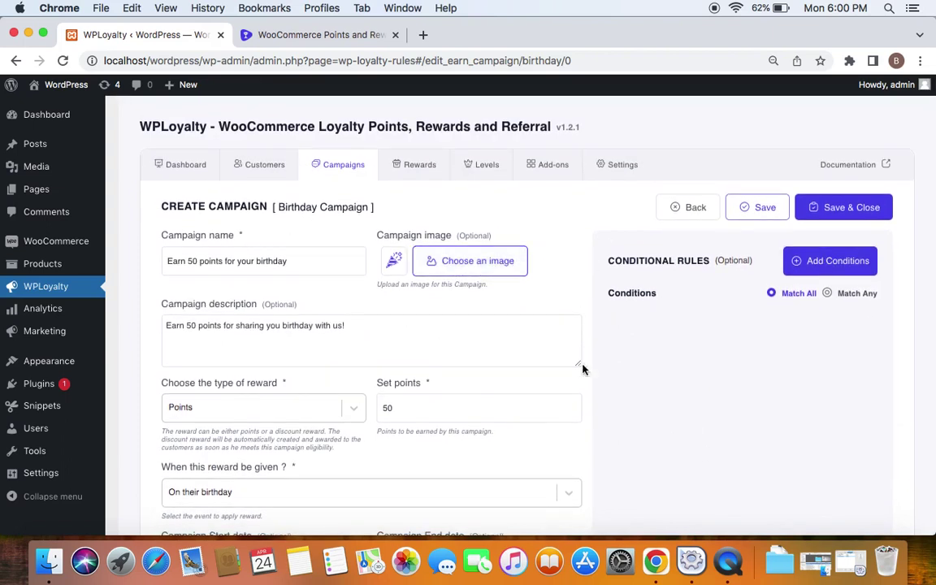
left_click(884, 209)
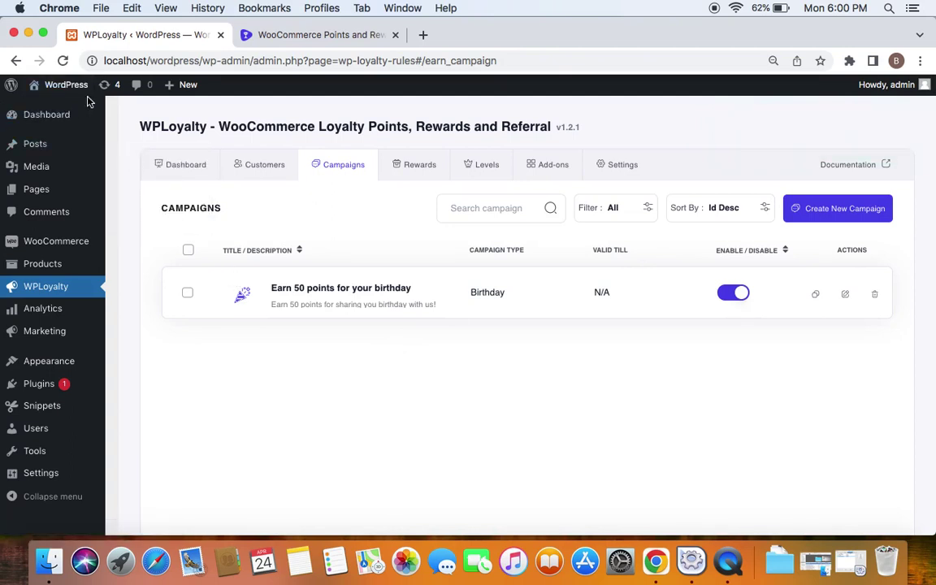
- Open the storefront in a new tab and scroll the Customer Rewards Page to Ways to Earn Rewards
right_click(65, 82)
left_click(252, 78)
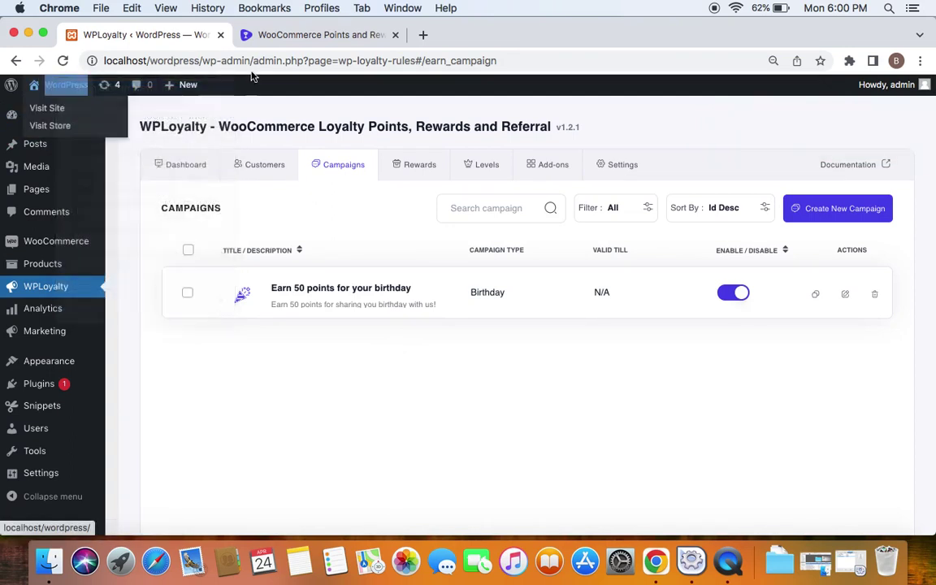
left_click(298, 35)
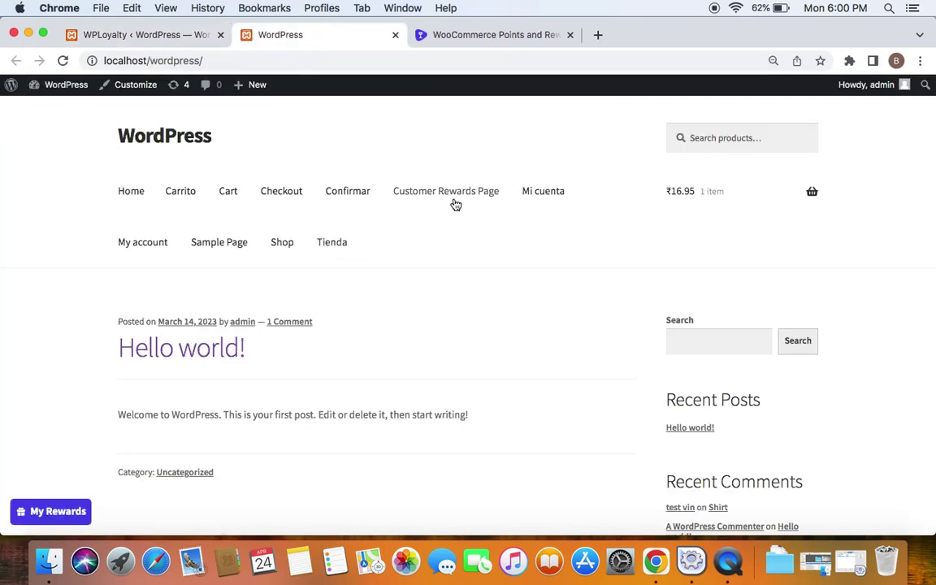
left_click(418, 194)
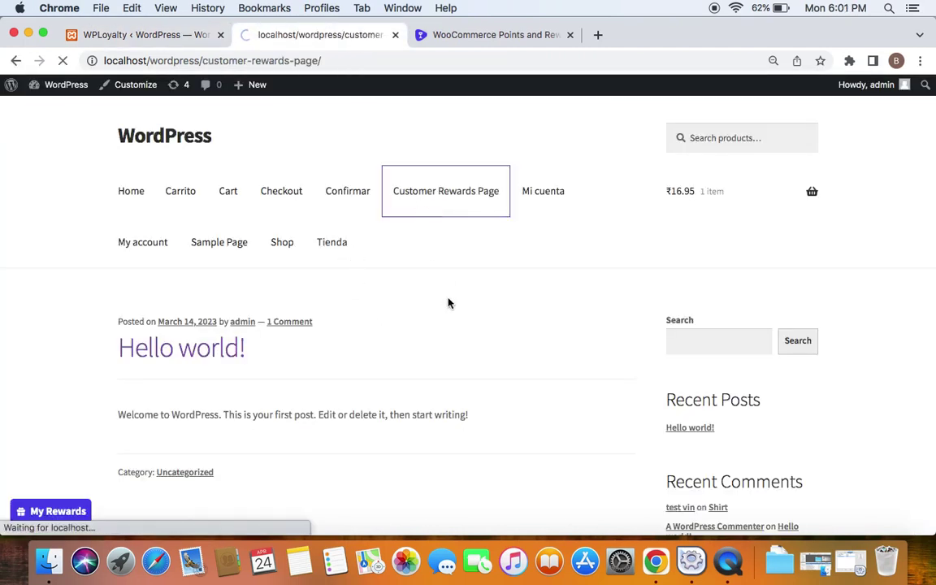
scroll(448, 303, "down", 5)
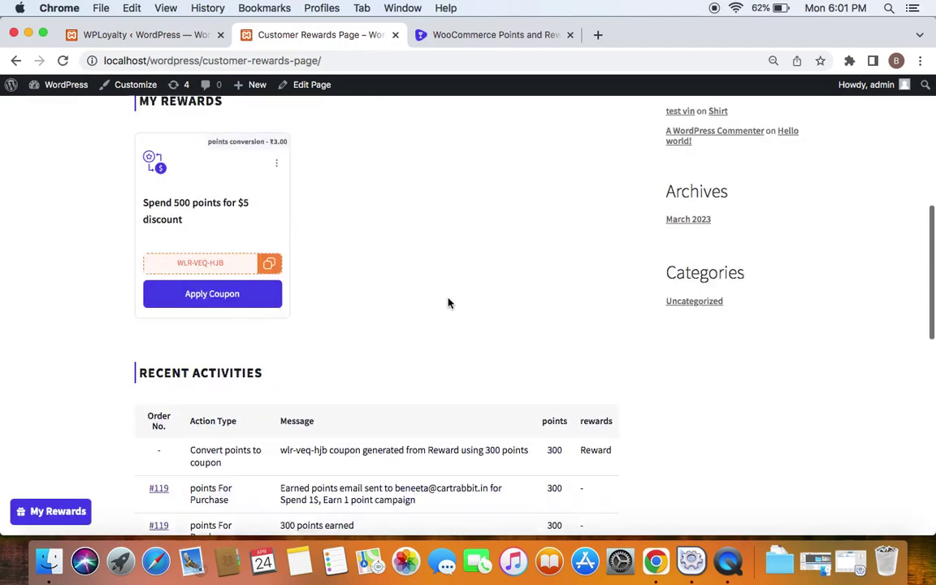
scroll(448, 303, "down", 5)
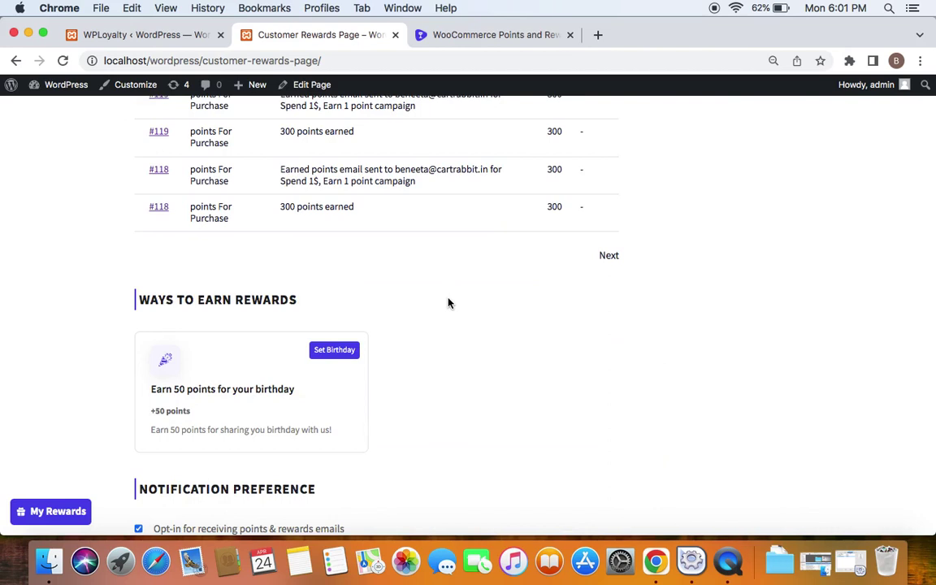
scroll(447, 303, "down", 2)
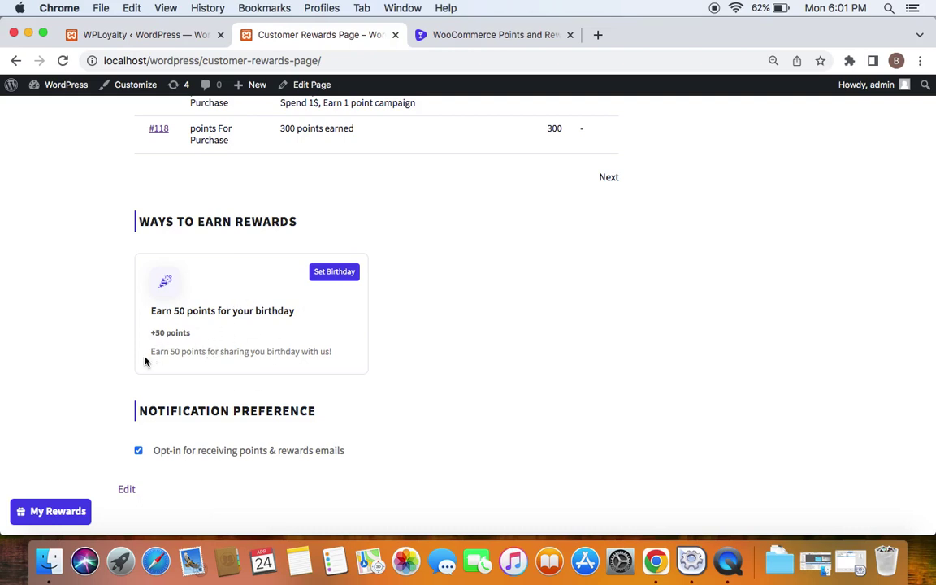
- Try the Set Birthday form on the birthday campaign card, then close it
left_click(345, 276)
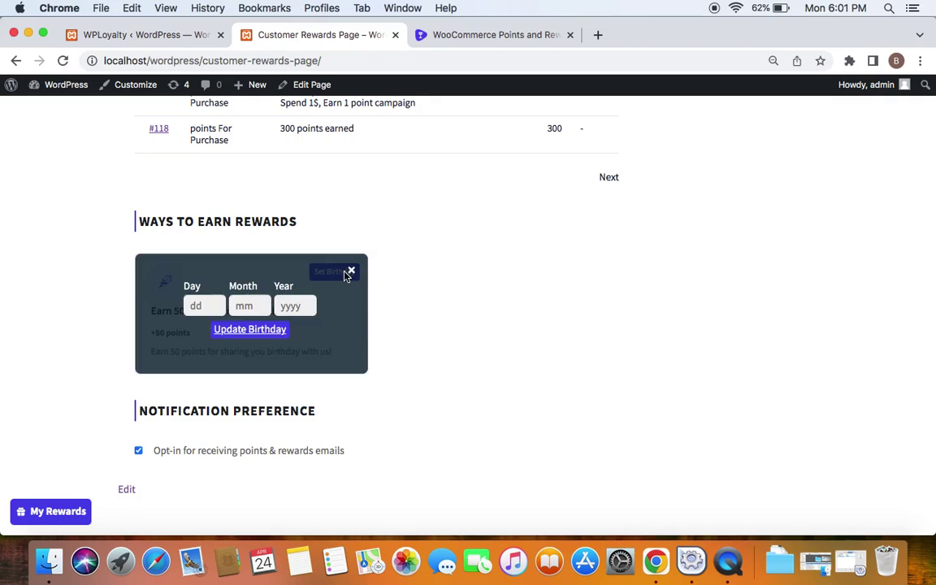
left_click(262, 332)
left_click(351, 270)
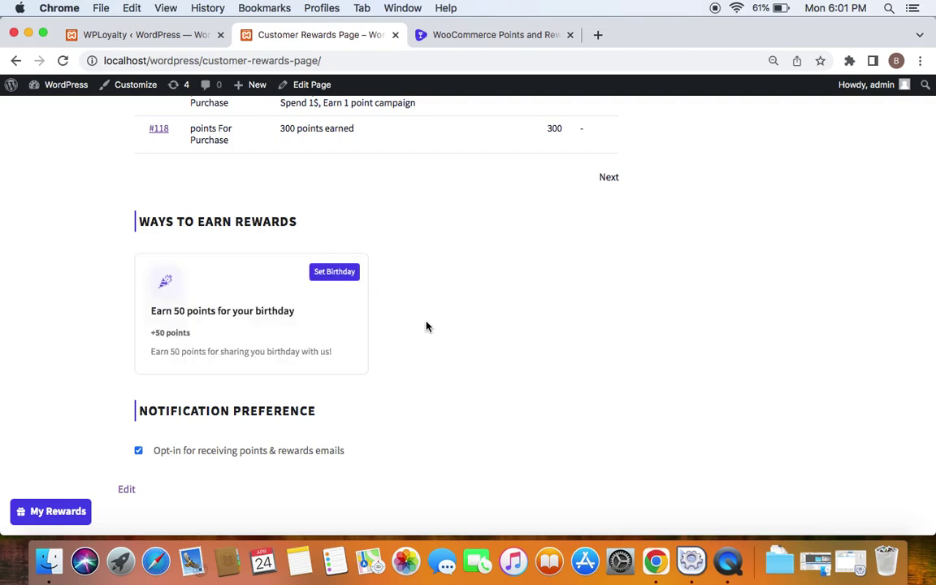
scroll(426, 327, "up", 2)
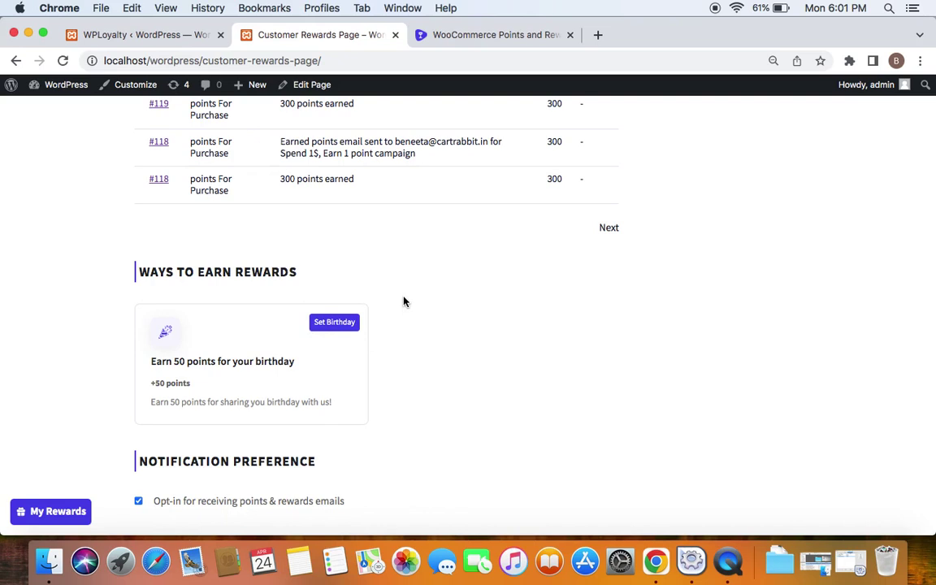
- Open WPLoyalty General Settings and expand the 'Capture customer's birthday' dropdown
left_click(145, 36)
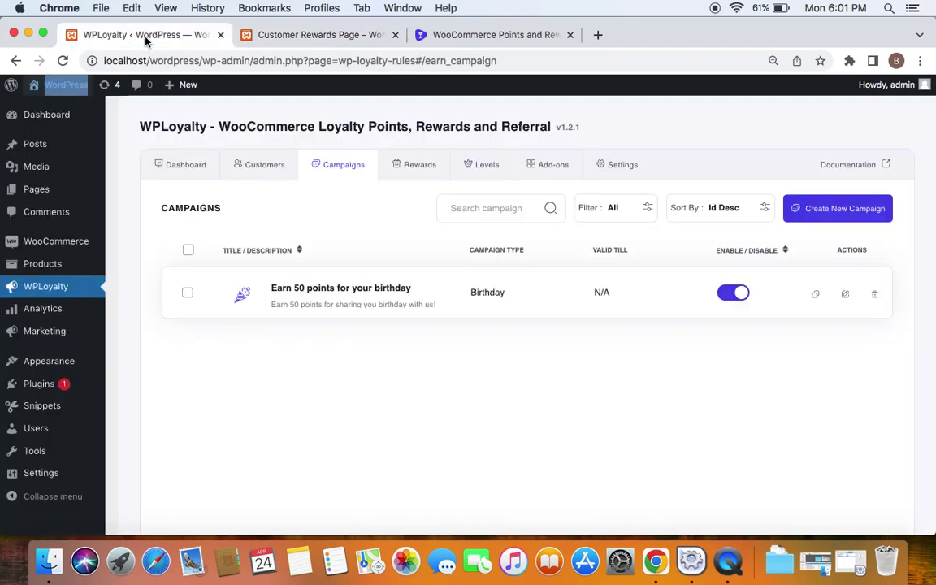
left_click(598, 170)
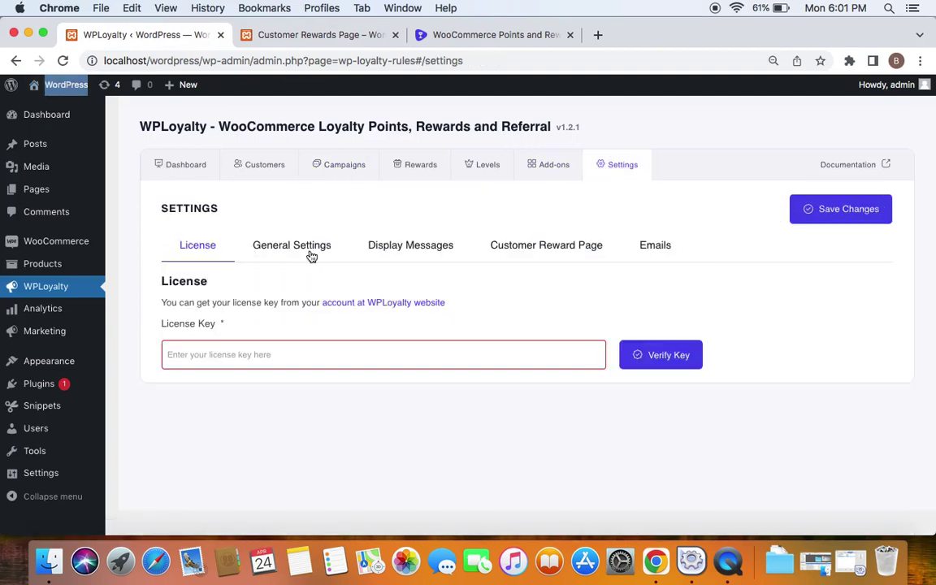
left_click(310, 253)
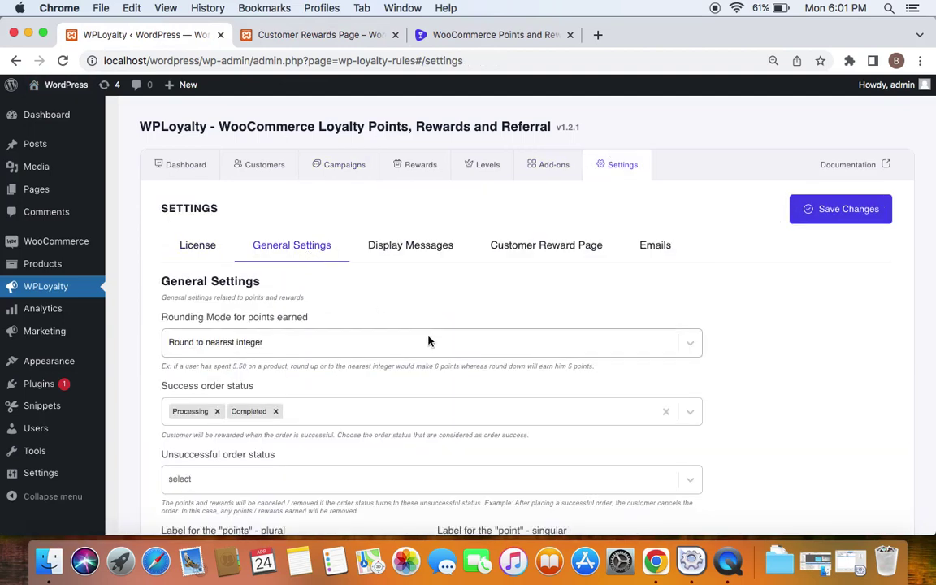
scroll(428, 340, "down", 10)
scroll(428, 340, "down", 8)
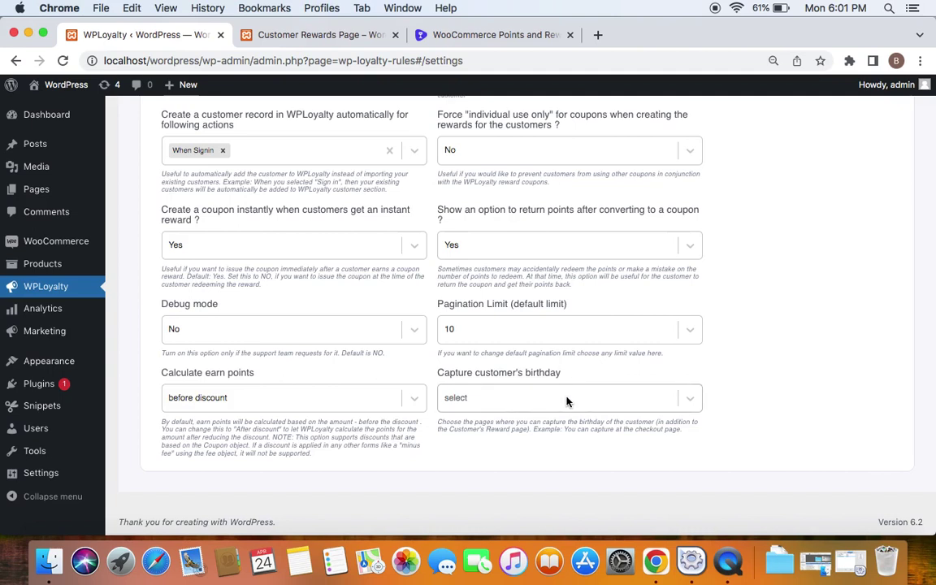
left_click(691, 400)
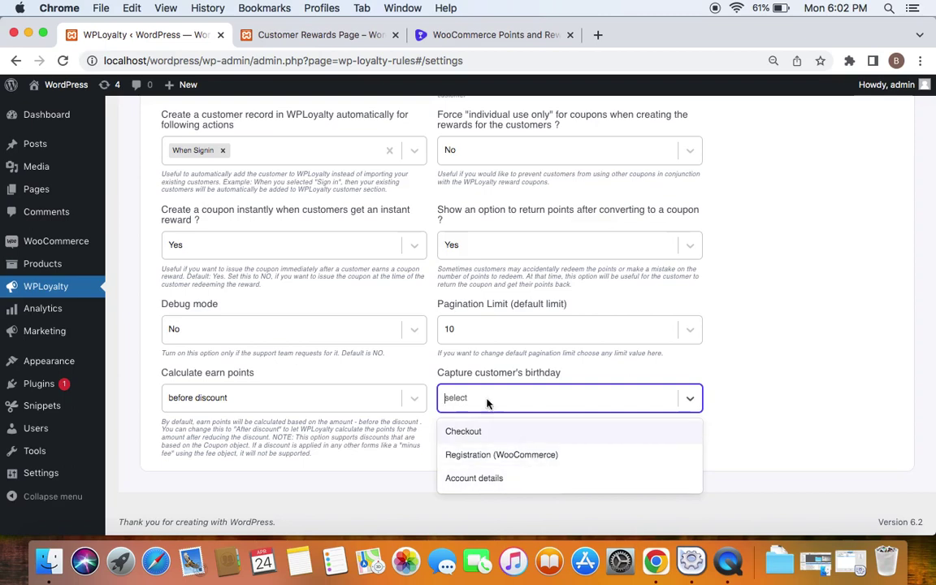
- Set birthday capture to Checkout, Registration (WooCommerce) and Account details
left_click(320, 35)
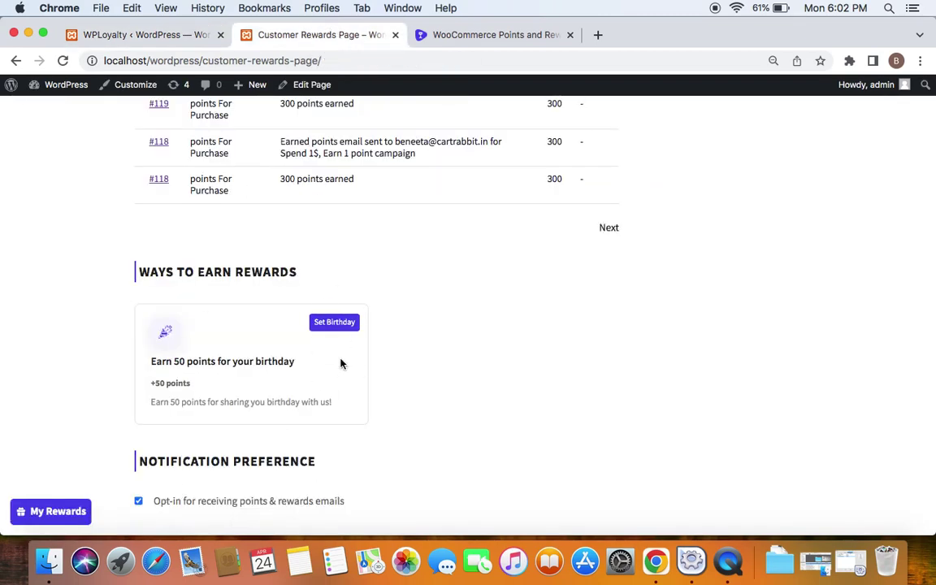
left_click(129, 35)
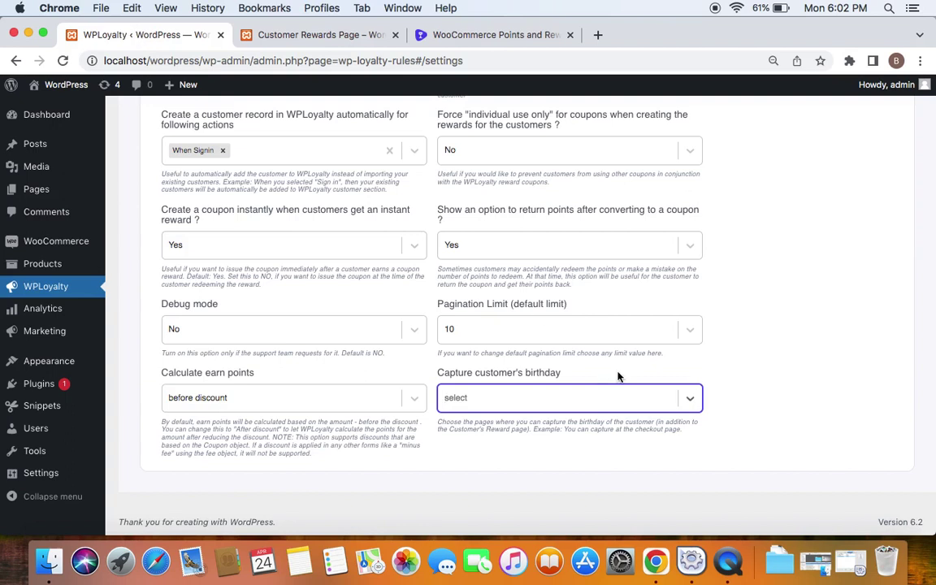
left_click(692, 402)
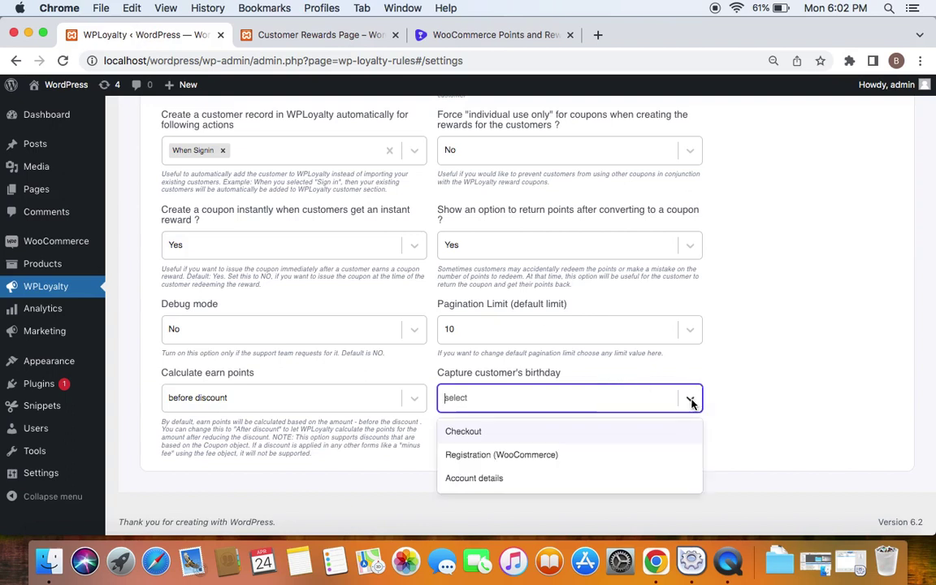
left_click(538, 437)
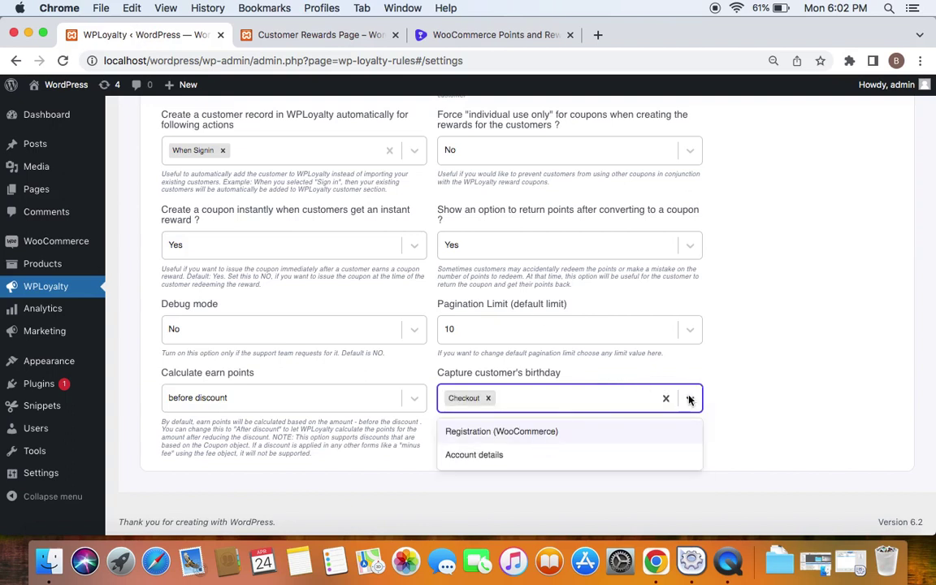
left_click(627, 438)
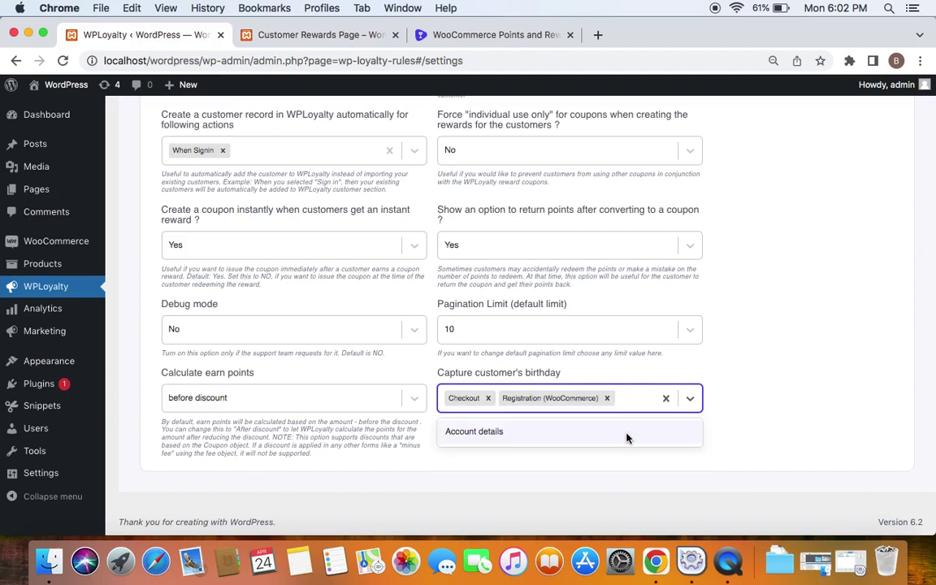
left_click(689, 398)
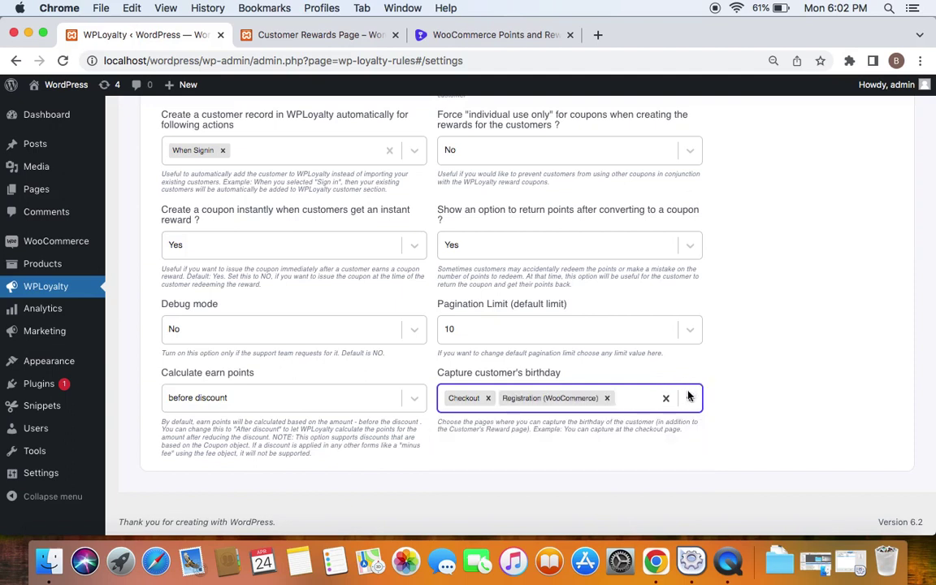
left_click(690, 399)
left_click(593, 439)
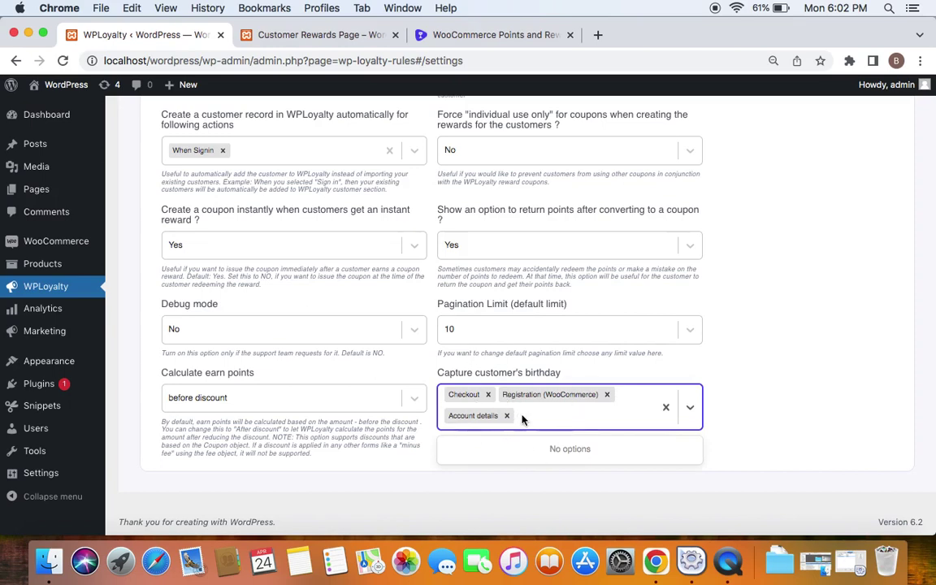
scroll(752, 338, "up", 4)
scroll(751, 339, "up", 12)
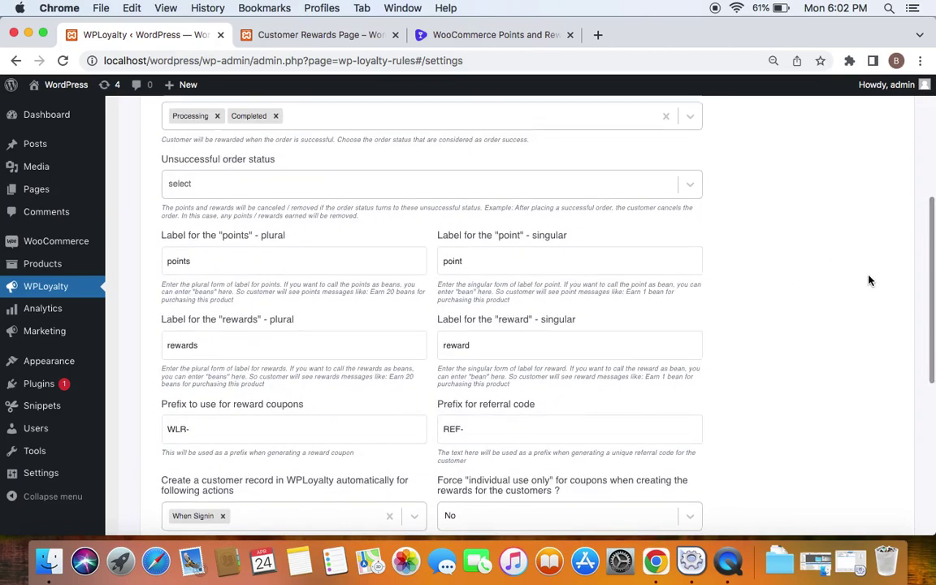
- Save the loyalty settings and return to the storefront rewards page
left_click(845, 211)
key("ctrl+Tab")
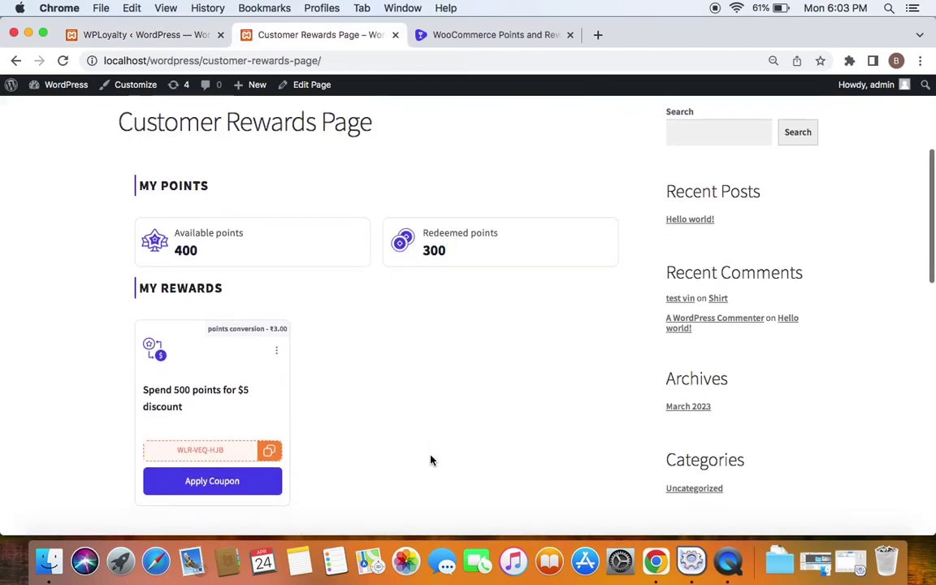
scroll(431, 461, "down", 5)
scroll(431, 459, "down", 4)
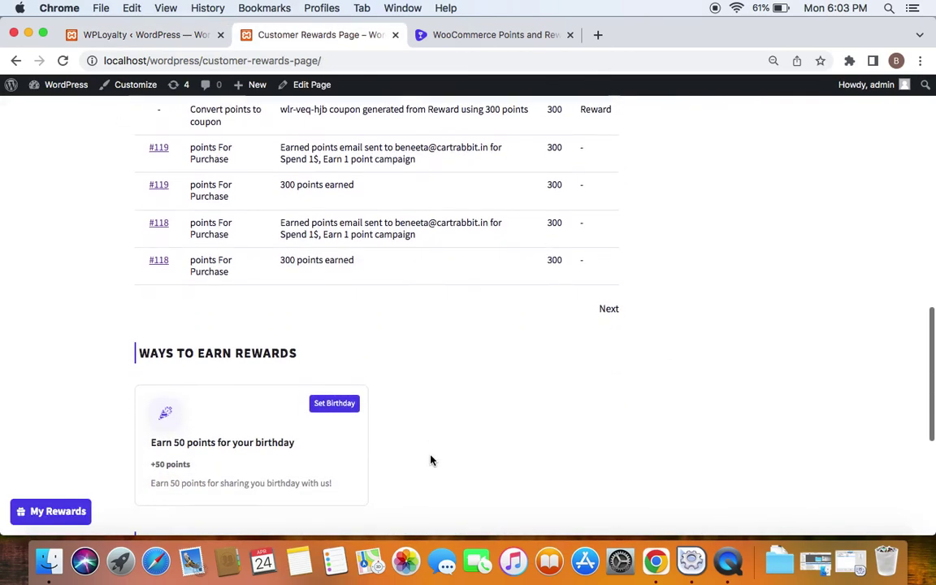
scroll(414, 427, "down", 1)
scroll(403, 410, "down", 1)
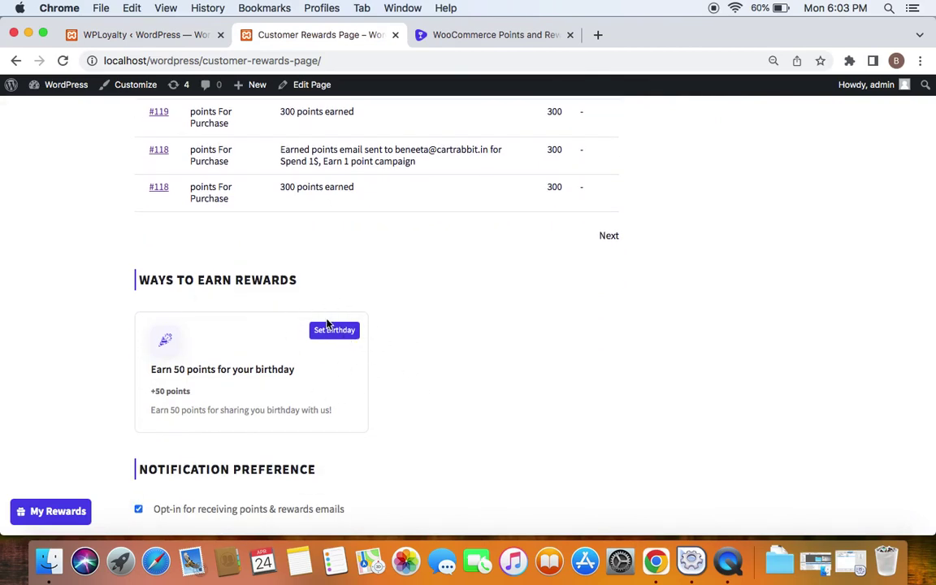
scroll(325, 323, "up", 6)
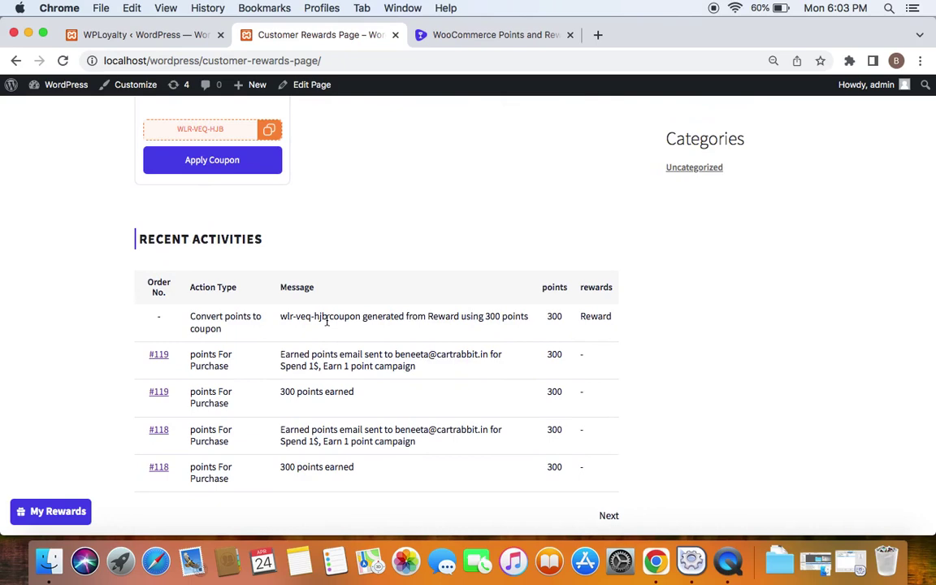
scroll(326, 321, "down", 5)
scroll(327, 321, "up", 1)
scroll(326, 320, "up", 15)
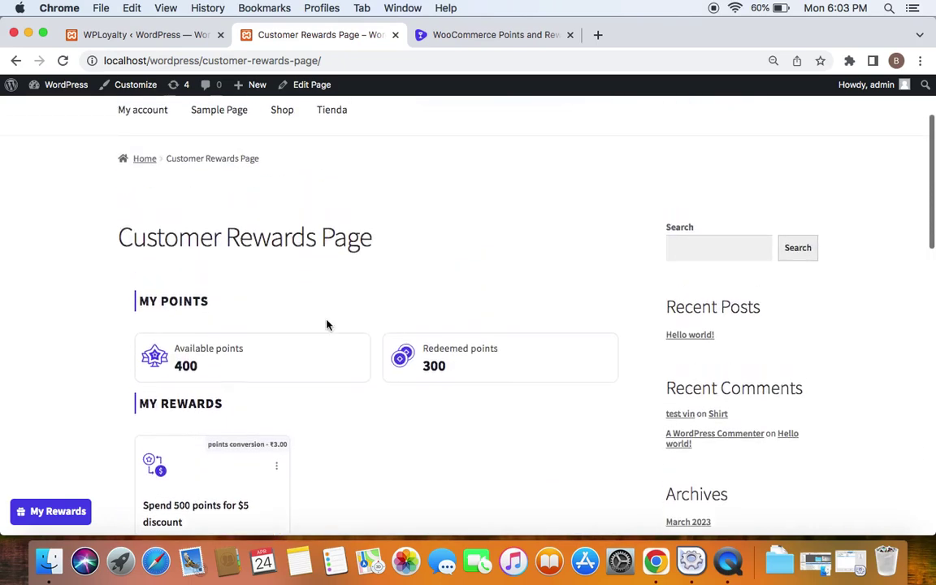
- Go to My account > Account details and scroll to the optional Birthday field
left_click(157, 242)
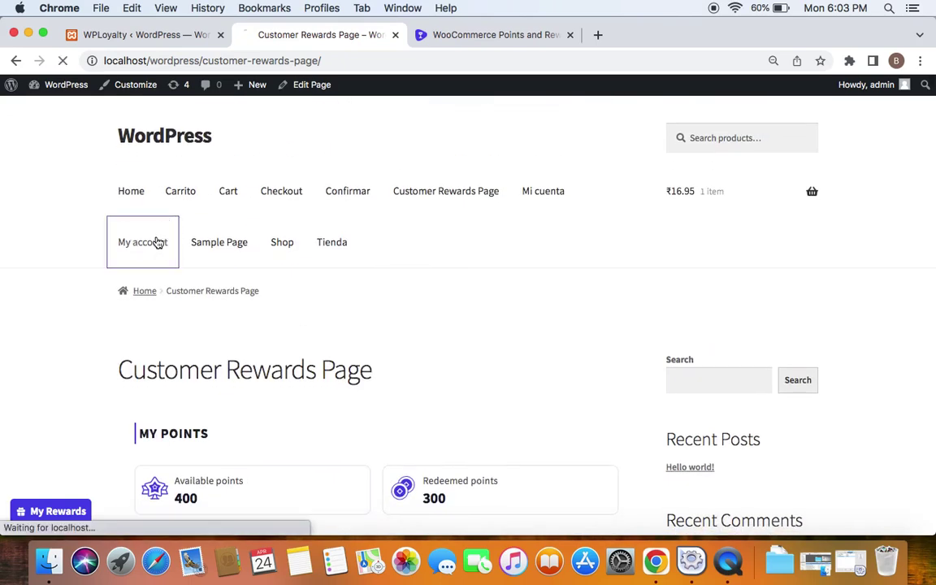
scroll(205, 330, "down", 5)
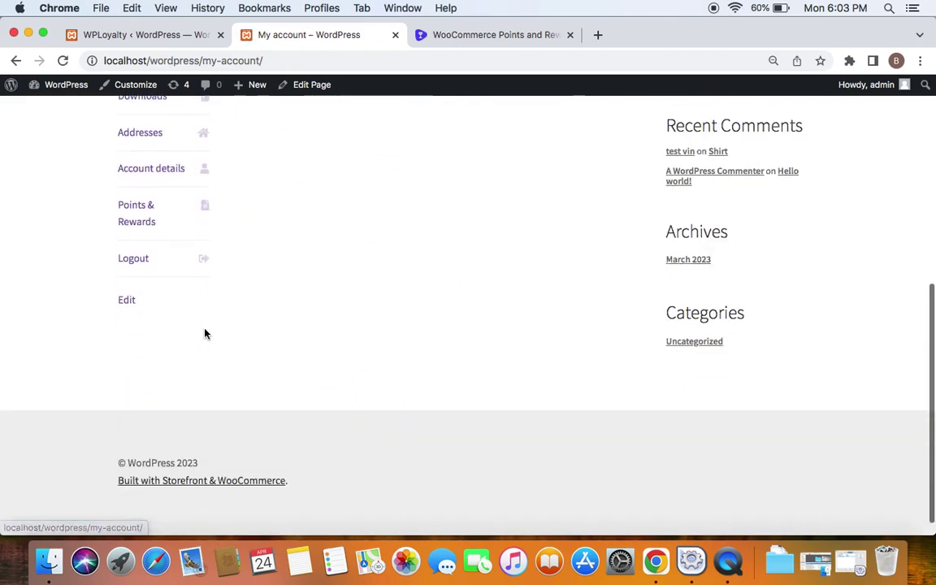
left_click(150, 170)
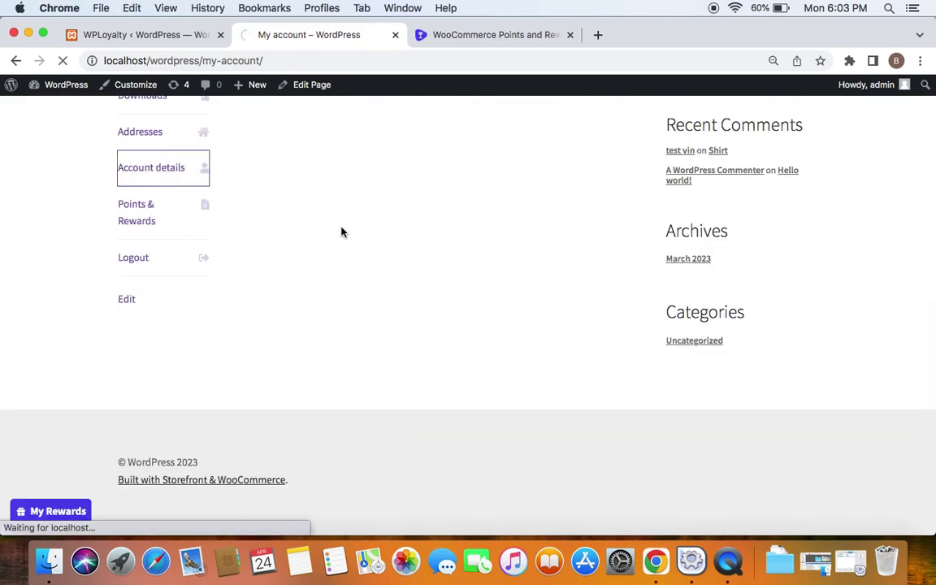
scroll(341, 233, "down", 15)
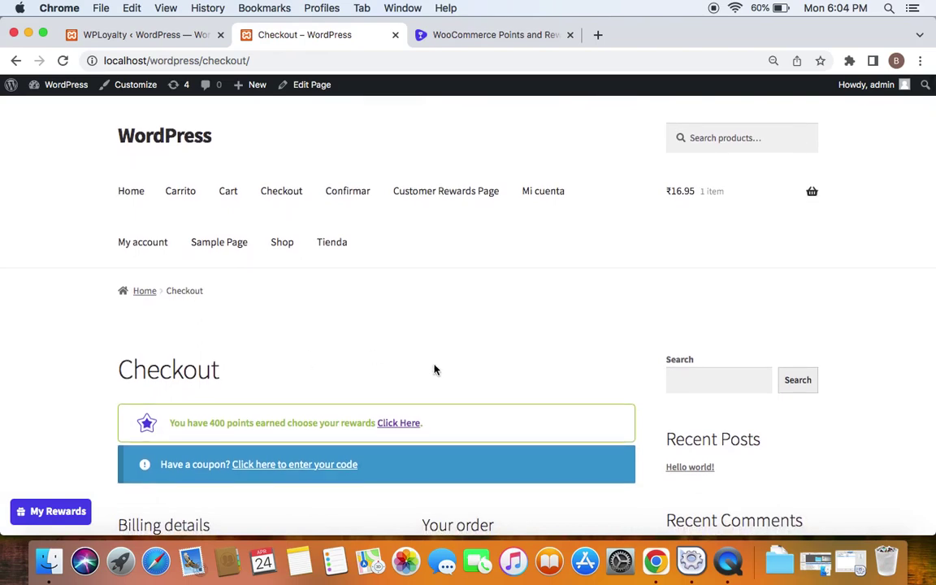
scroll(435, 370, "down", 15)
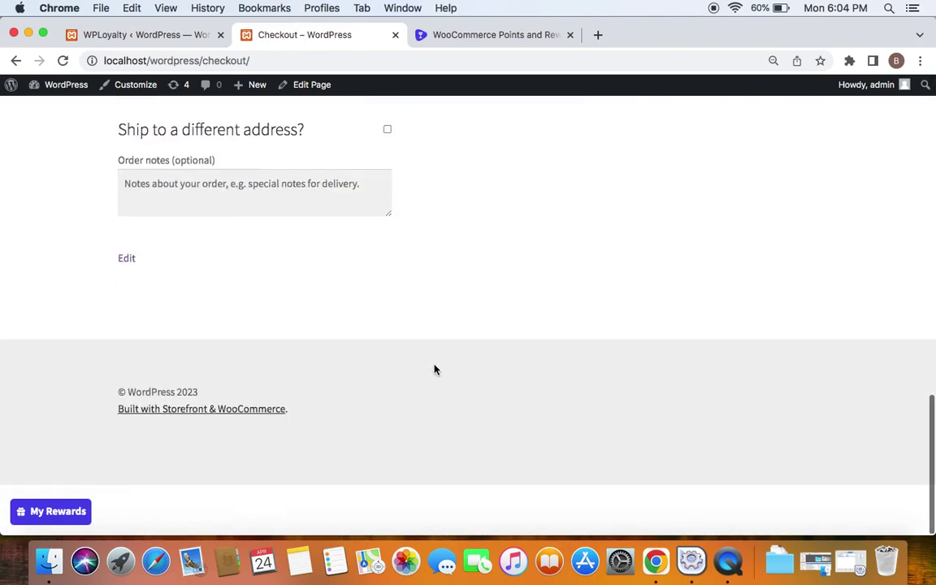
scroll(305, 322, "up", 3)
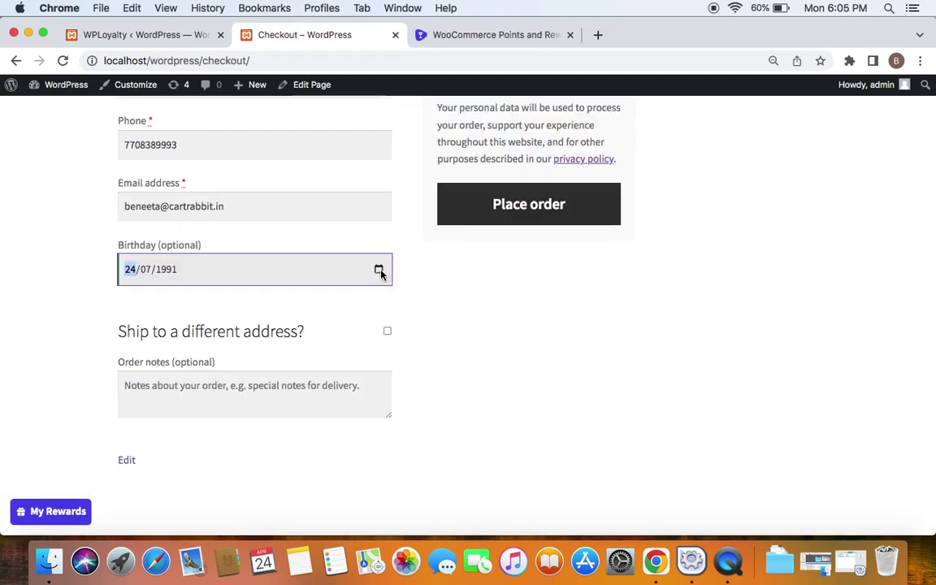
left_click(379, 270)
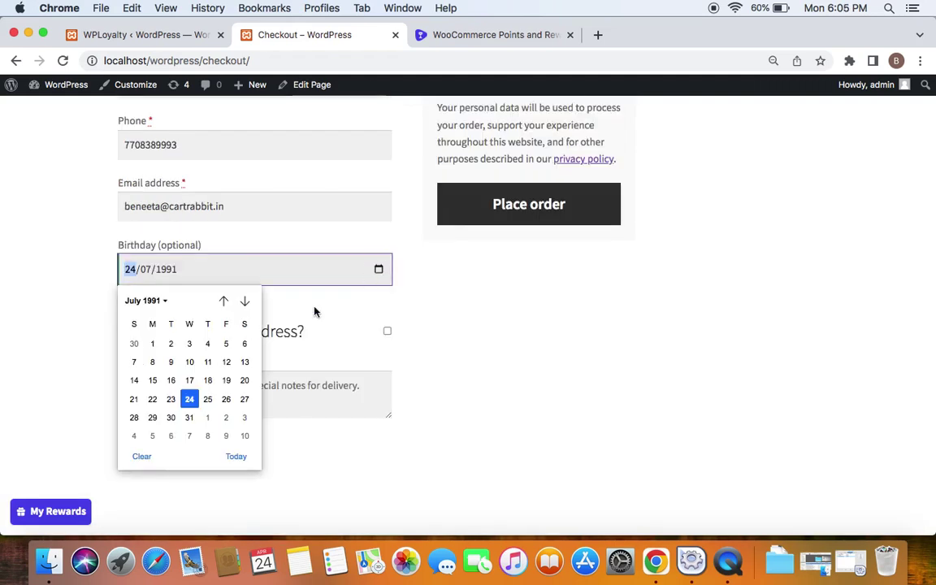
left_click(190, 399)
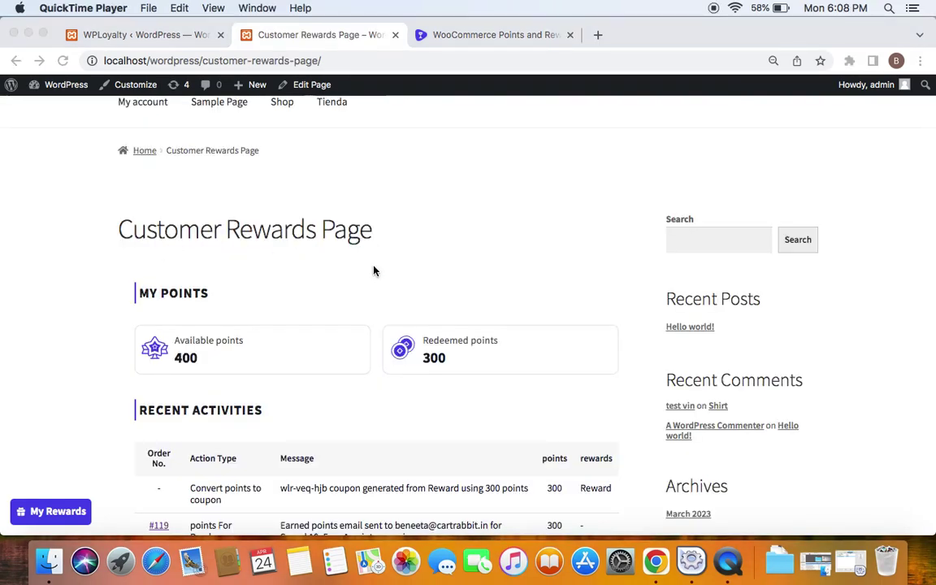
scroll(373, 270, "down", 15)
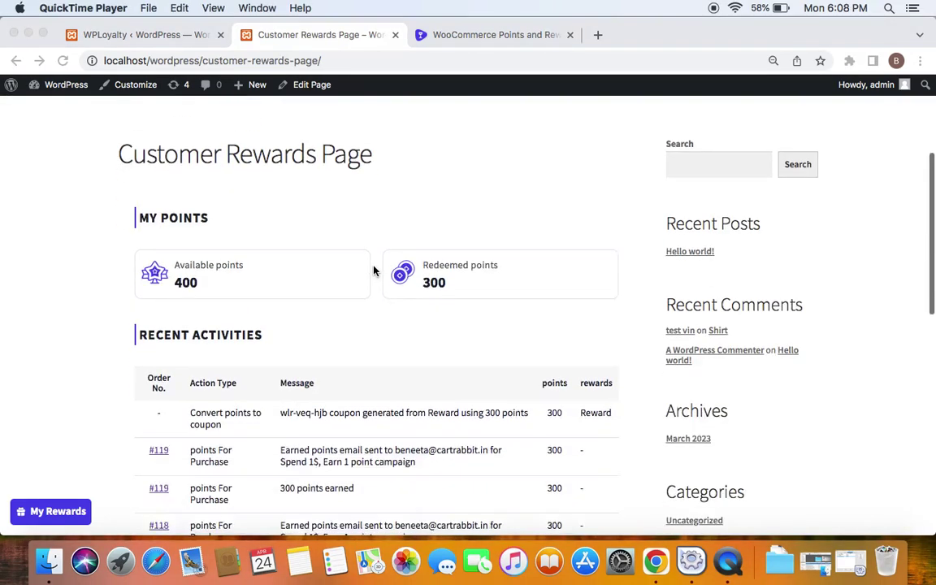
scroll(373, 271, "up", 3)
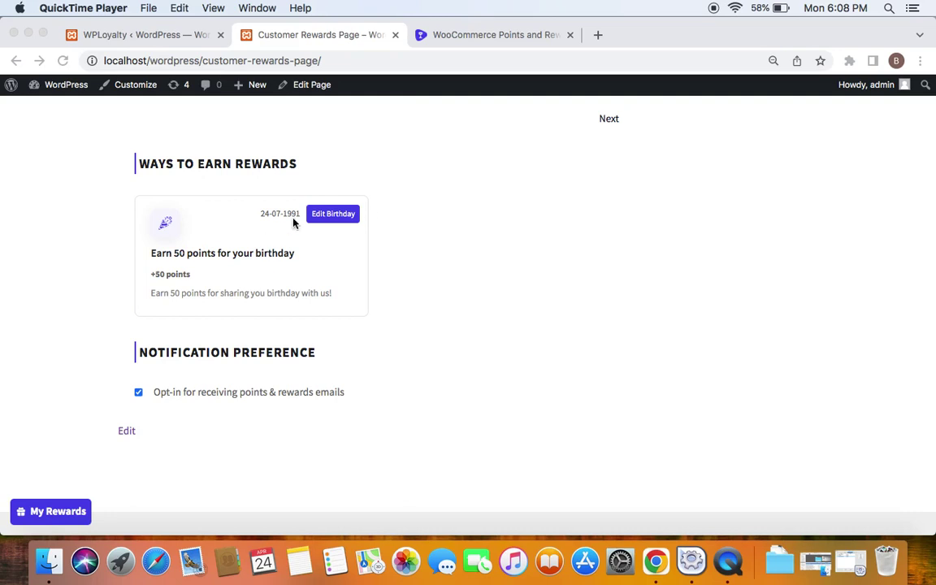
- Compare the customer's 24/07/1991 birthday in the Customers list with the storefront rewards page, then open Settings
left_click(154, 35)
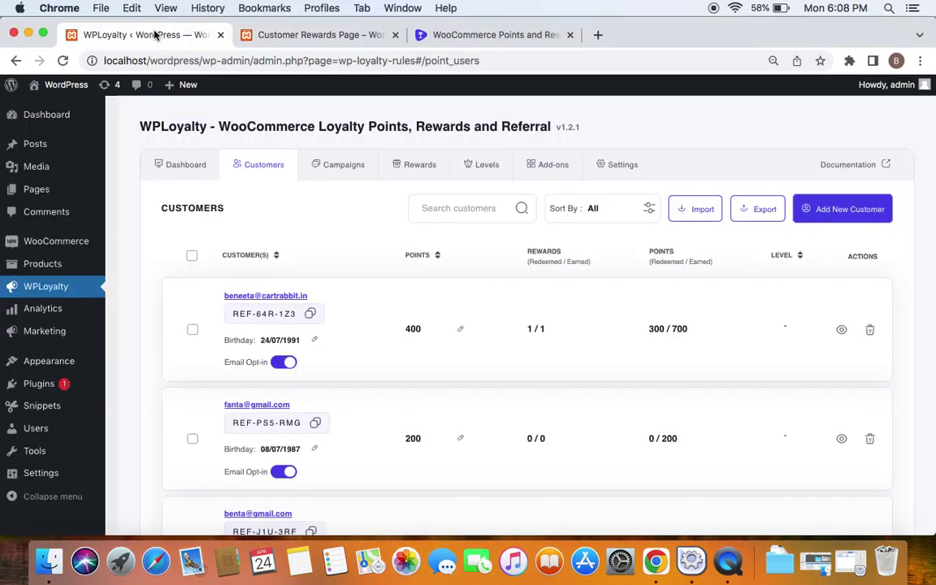
left_click(270, 164)
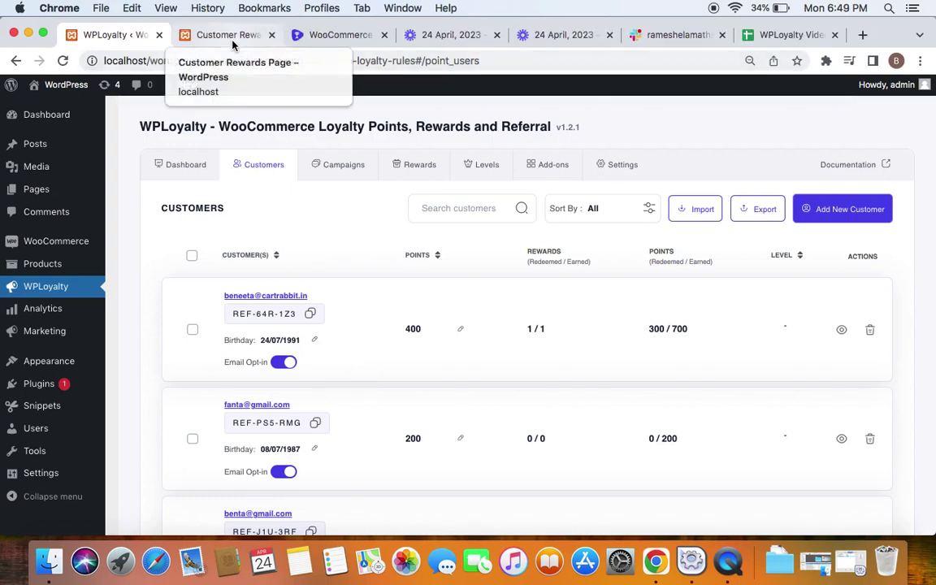
left_click(233, 43)
scroll(317, 315, "up", 3)
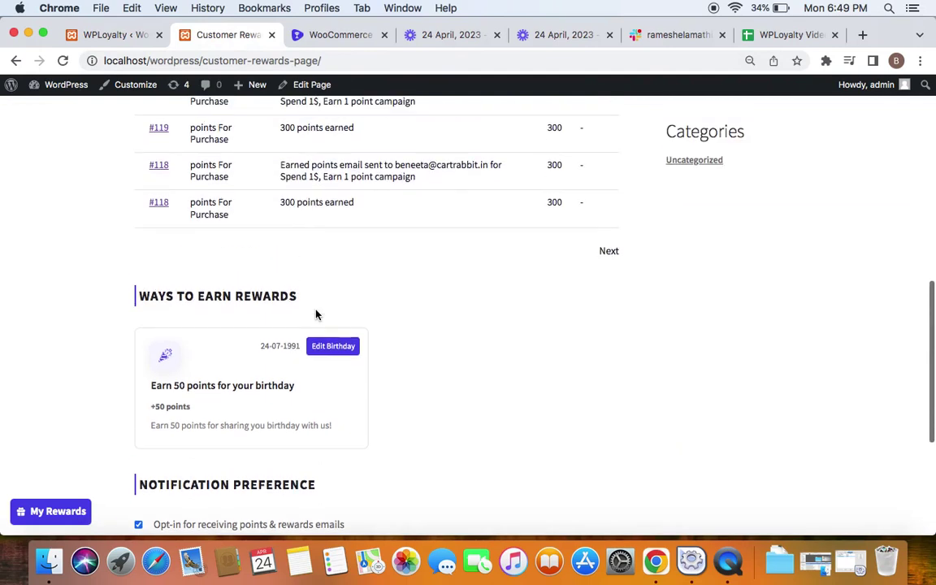
scroll(317, 315, "down", 2)
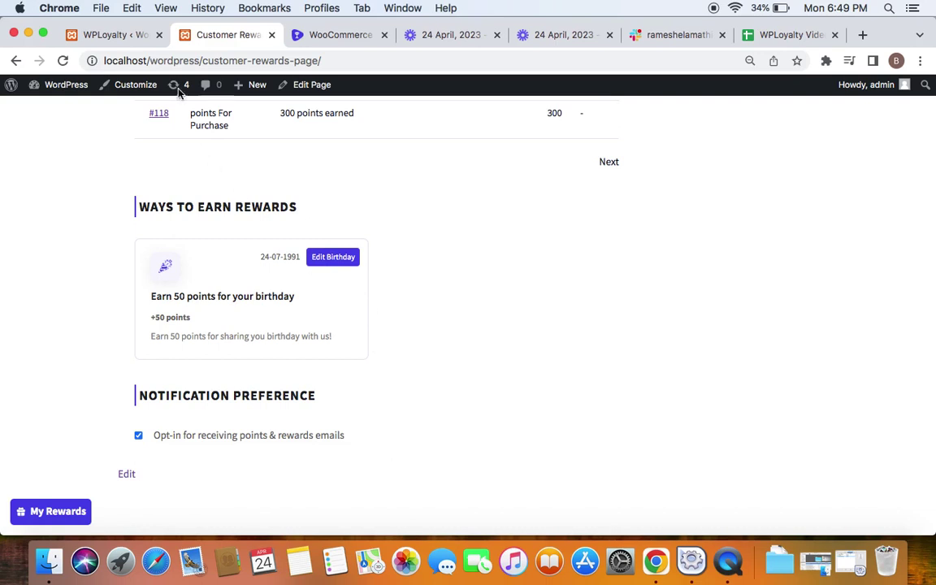
left_click(111, 35)
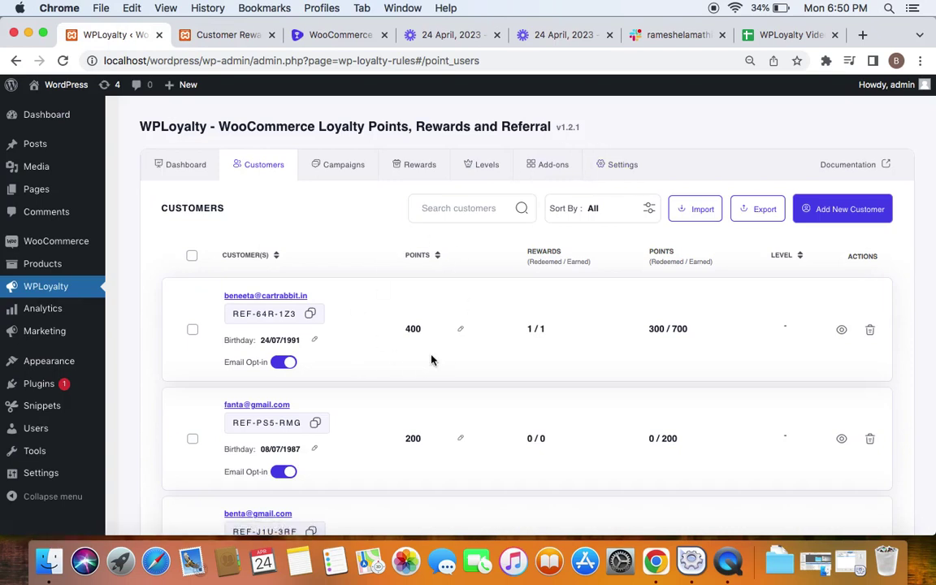
left_click(627, 171)
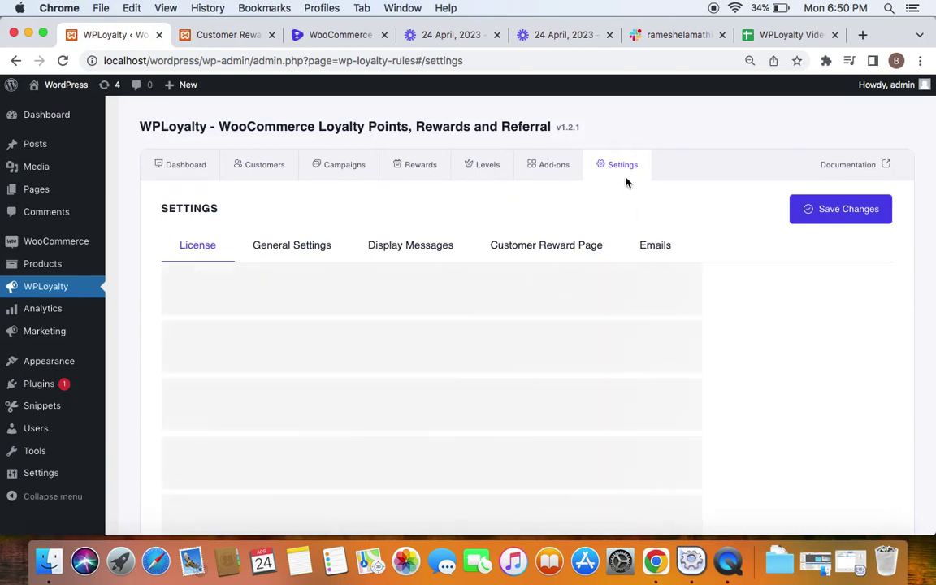
- Review the Points Earned email template under Emails, then return to the Customers list
left_click(652, 245)
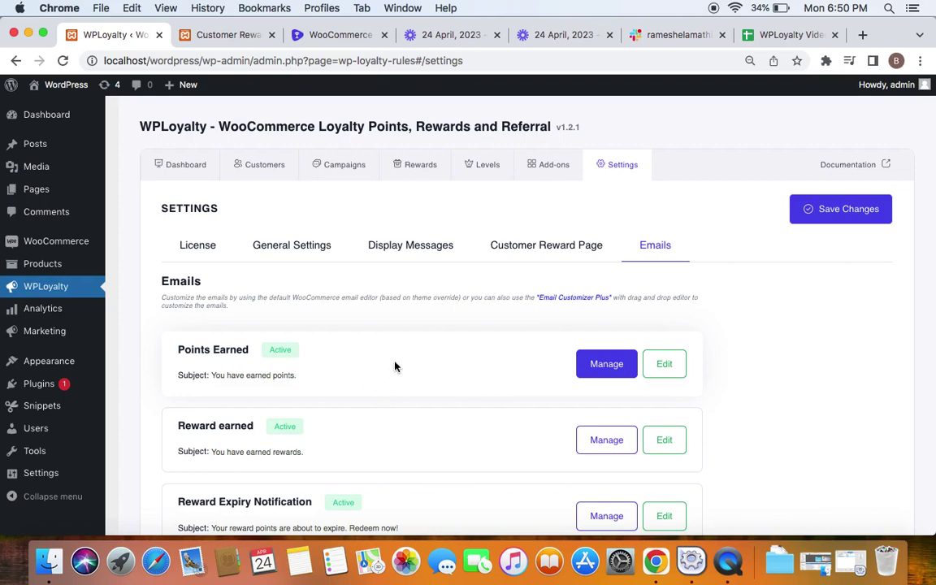
left_click(673, 367)
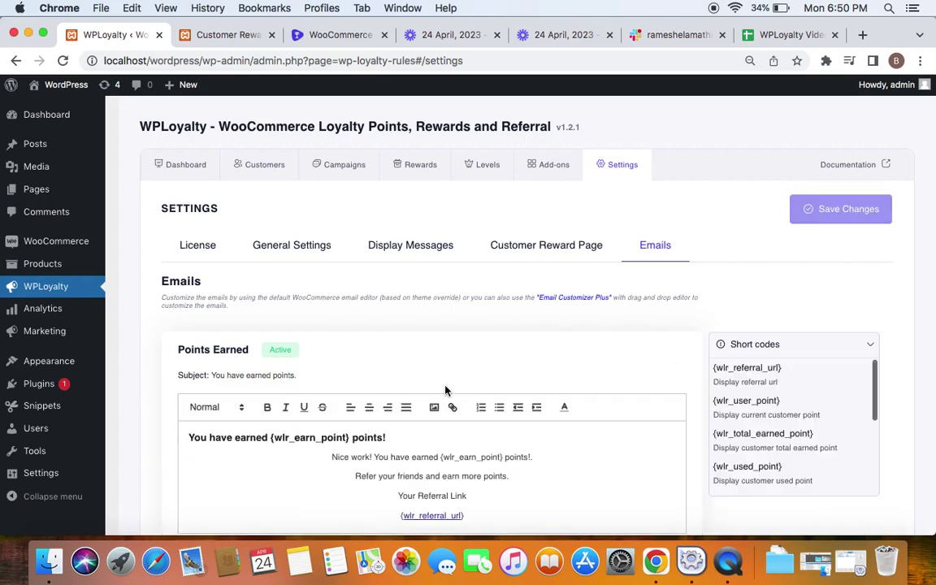
scroll(445, 388, "down", 3)
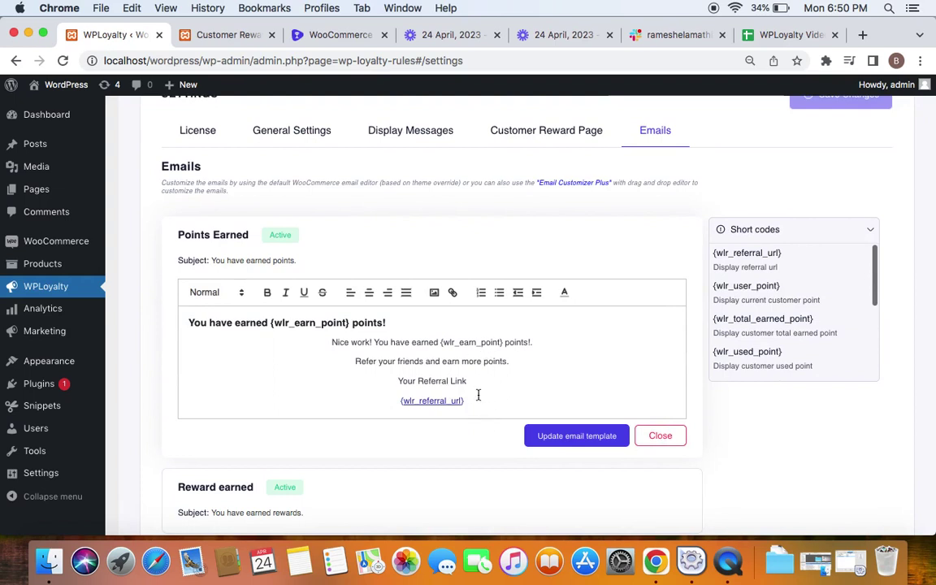
scroll(601, 370, "up", 1)
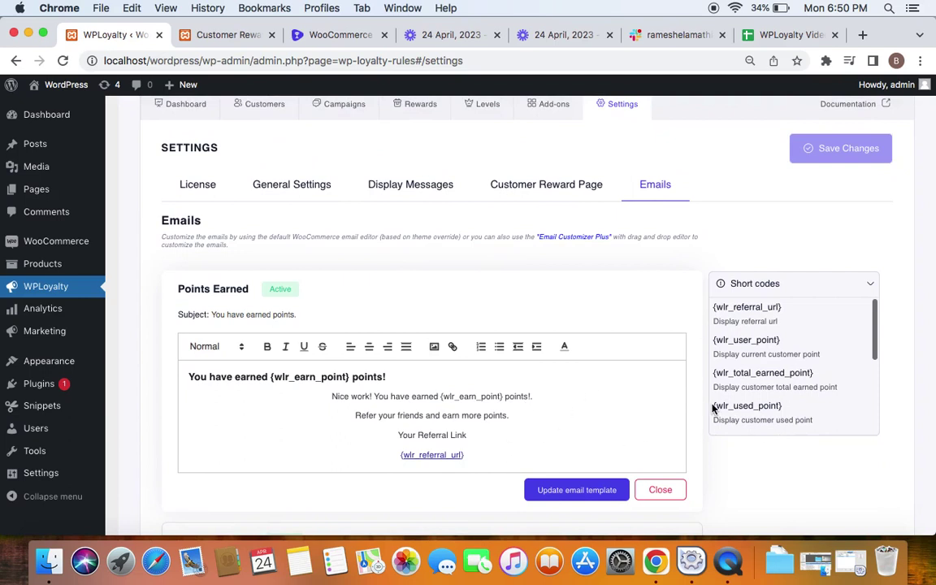
left_click(254, 106)
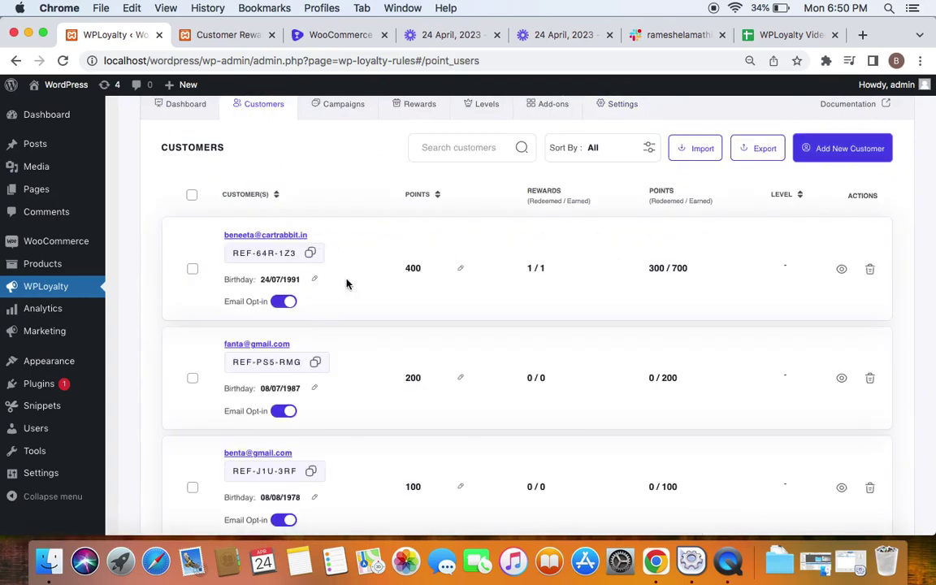
- Switch to the storefront Customer Rewards page and scroll up to My Points showing 400 available, 300 redeemed
scroll(346, 283, "up", 2)
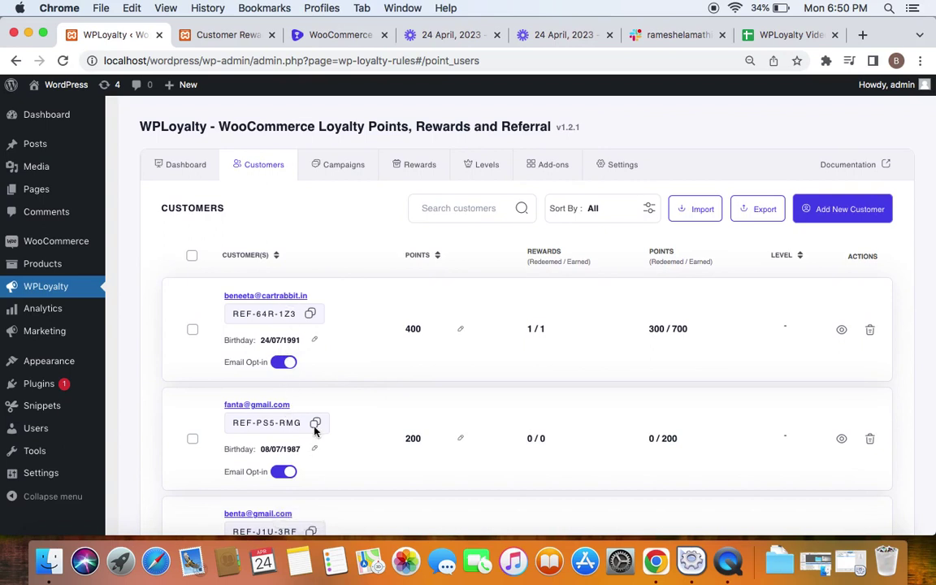
left_click(242, 35)
scroll(435, 234, "up", 8)
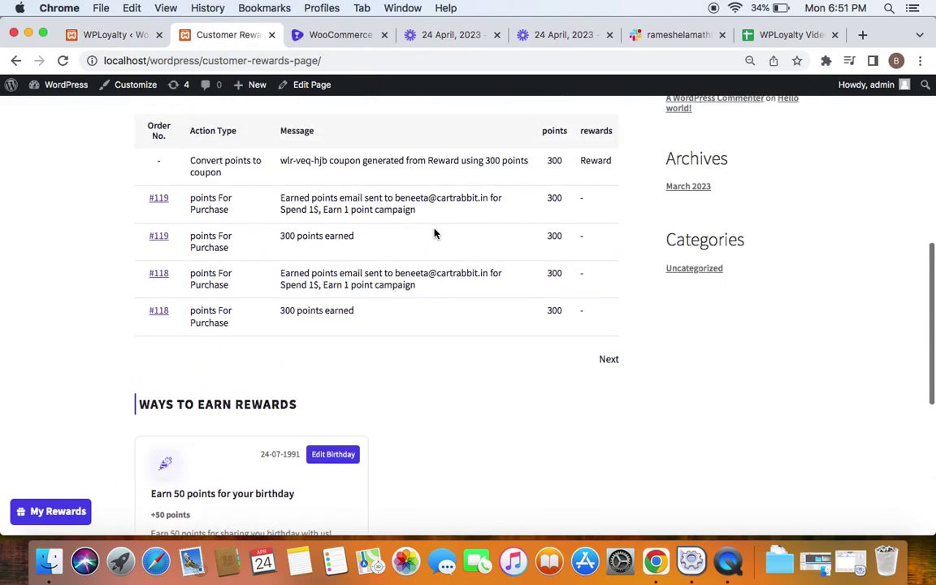